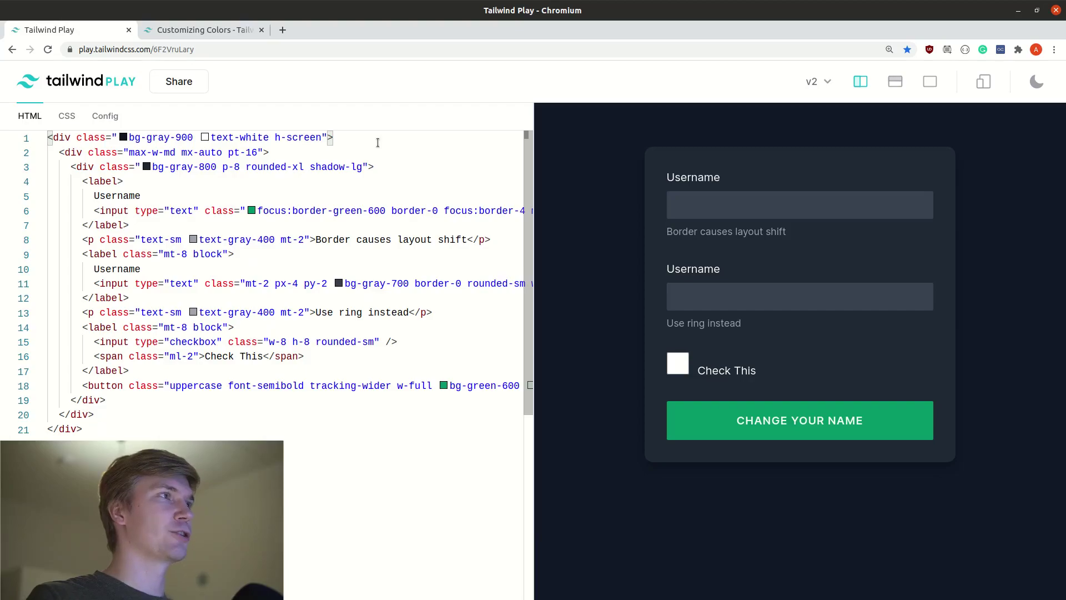
Step: Toggle focus on the first Username field and uncheck Check This in the preview
left_click(715, 205)
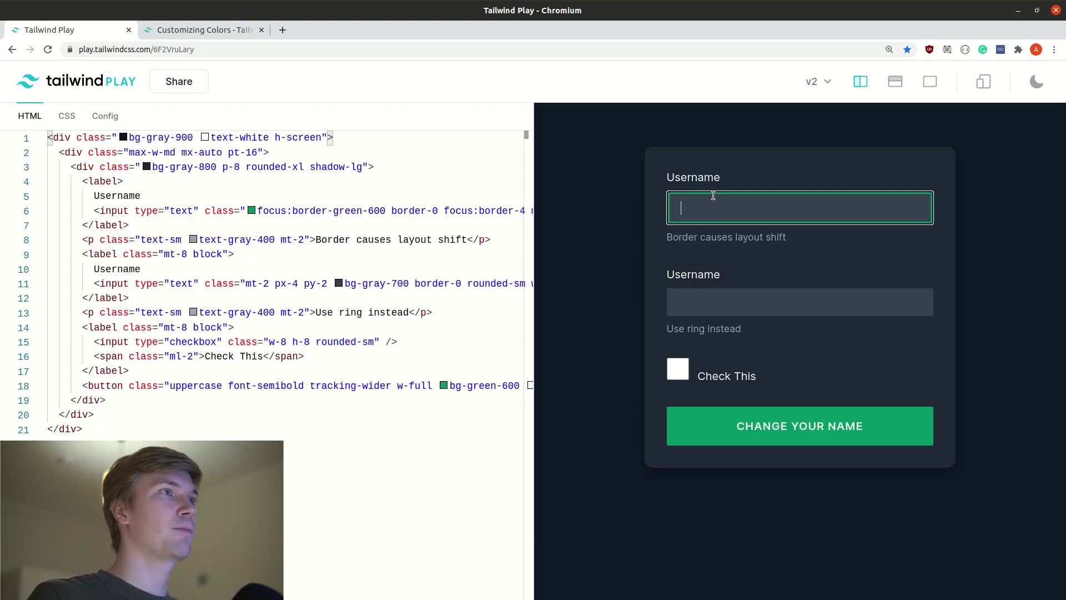
left_click(691, 160)
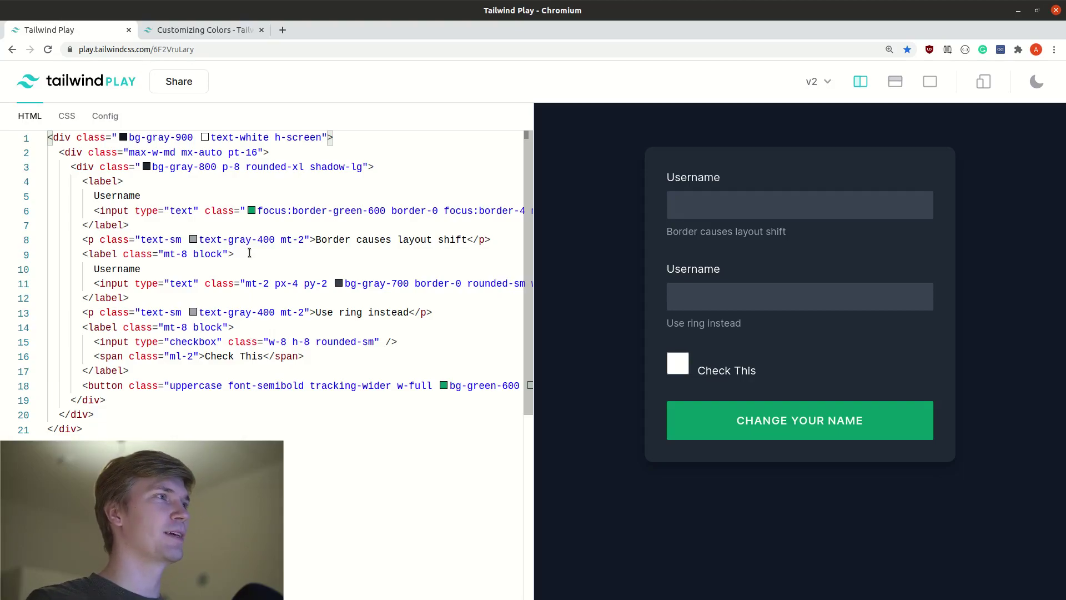
left_click(765, 198)
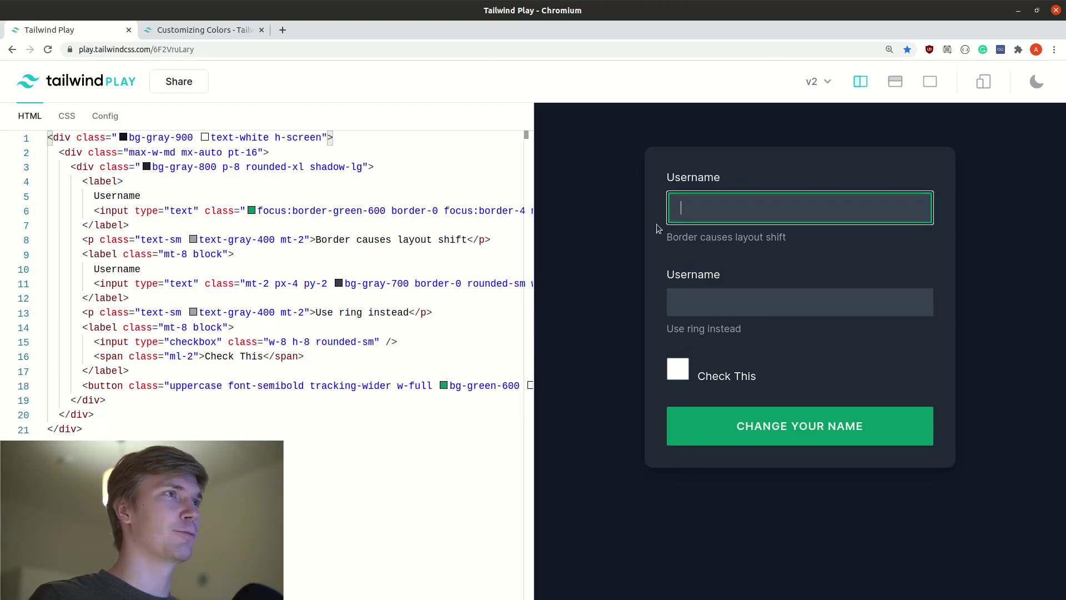
left_click(657, 224)
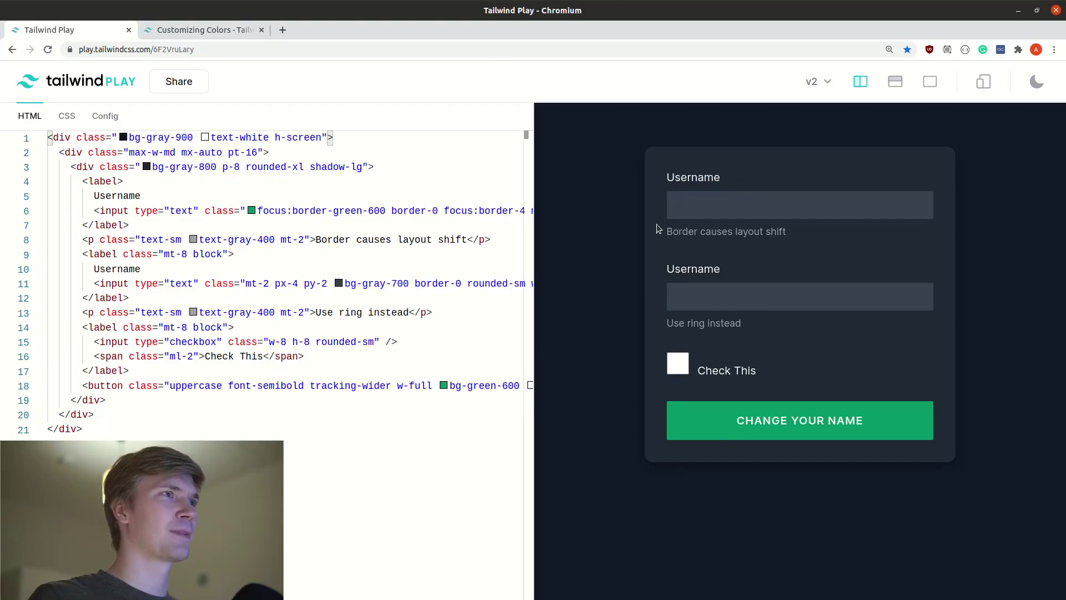
left_click(678, 368)
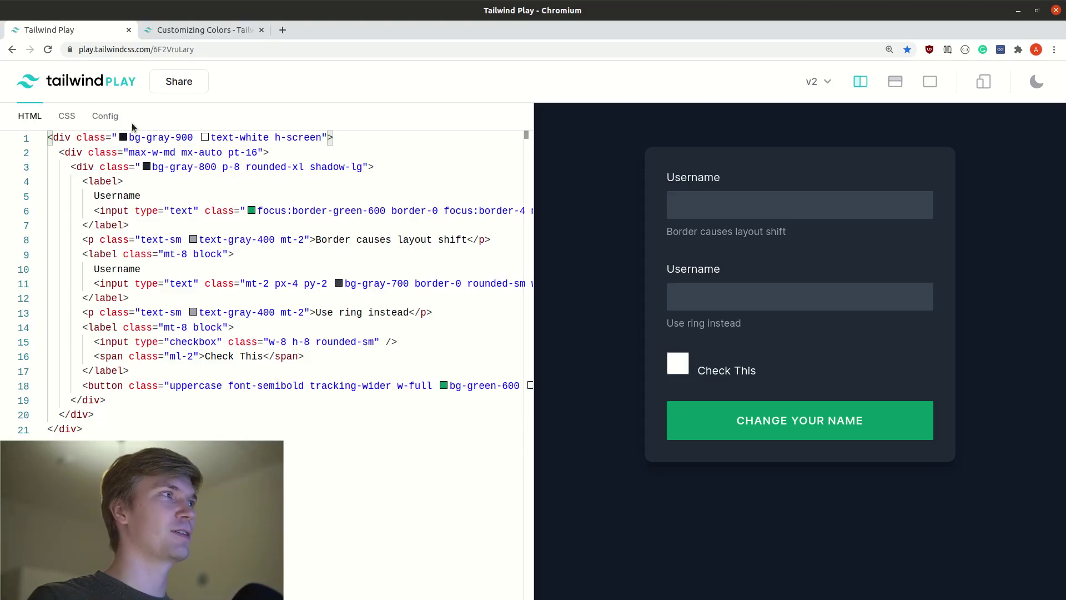
left_click(105, 116)
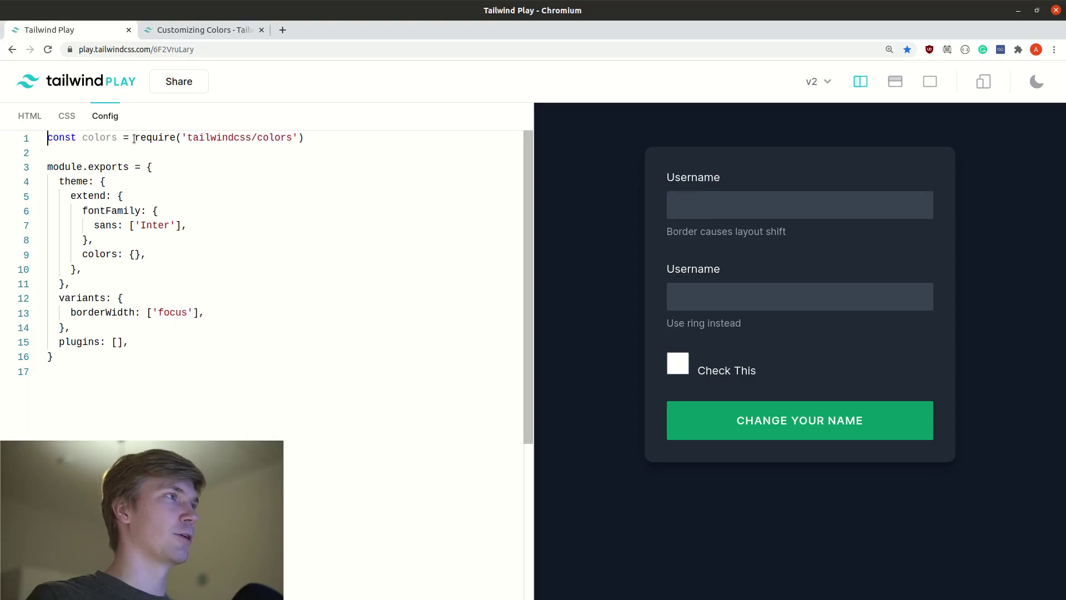
left_click_drag(133, 137, 305, 138)
key("ctrl+c")
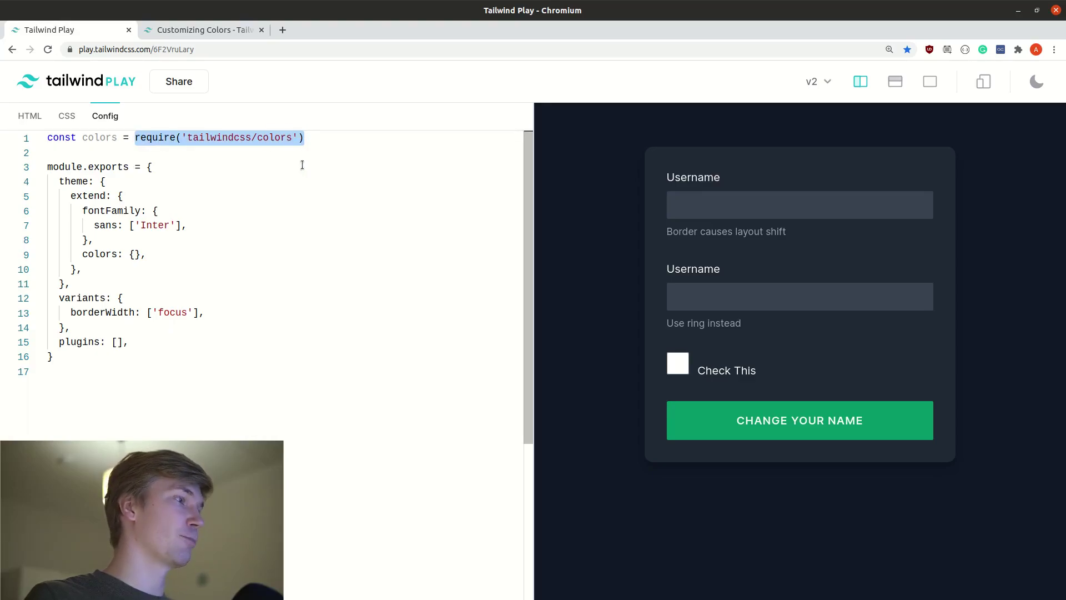
left_click(119, 342)
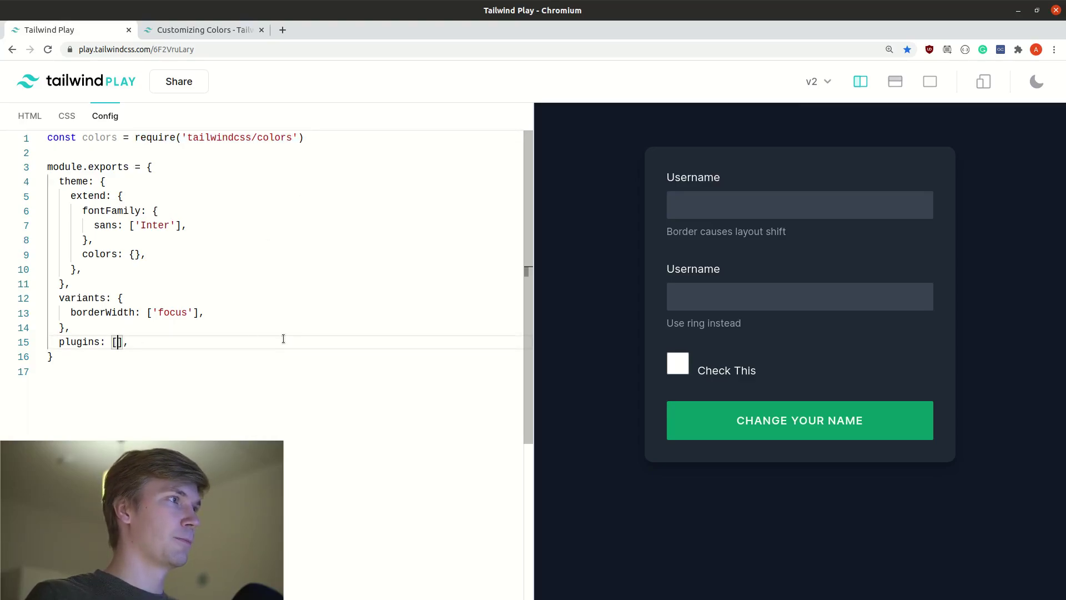
key("ctrl+v")
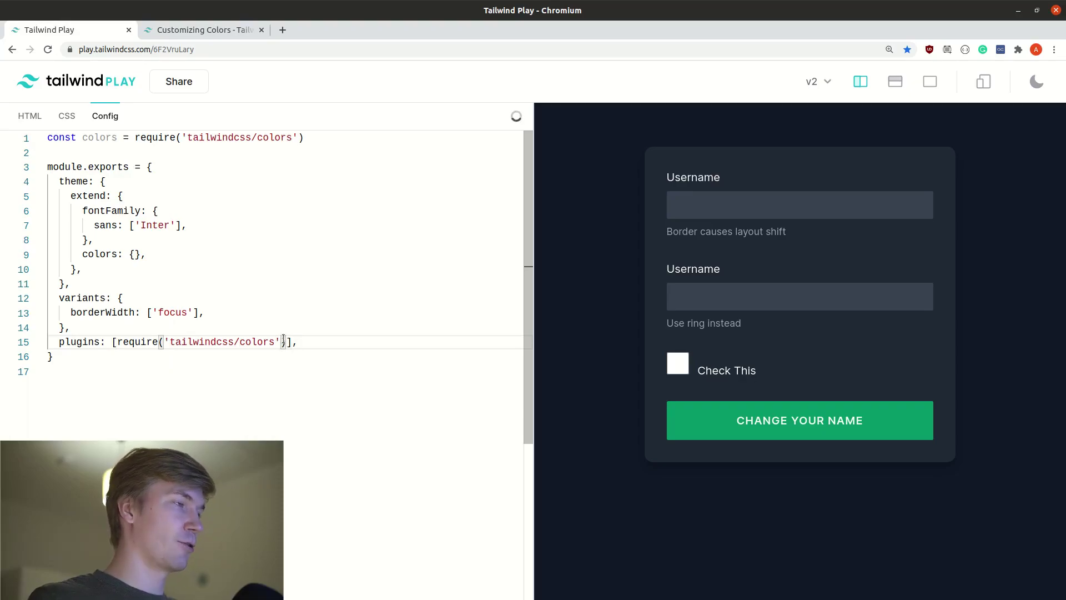
key("ctrl+Left")
key("ctrl+Left")
key("ctrl+Left")
type("@")
key("ctrl+Right")
key("ctrl+Right")
key("ctrl+shift+Right")
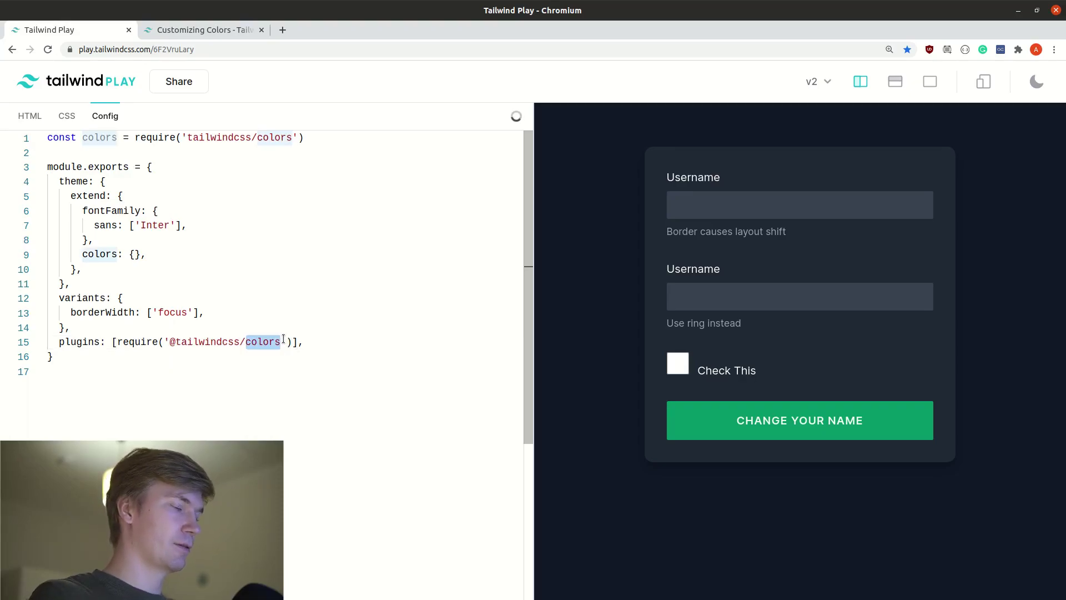
type("forms")
left_click(461, 138)
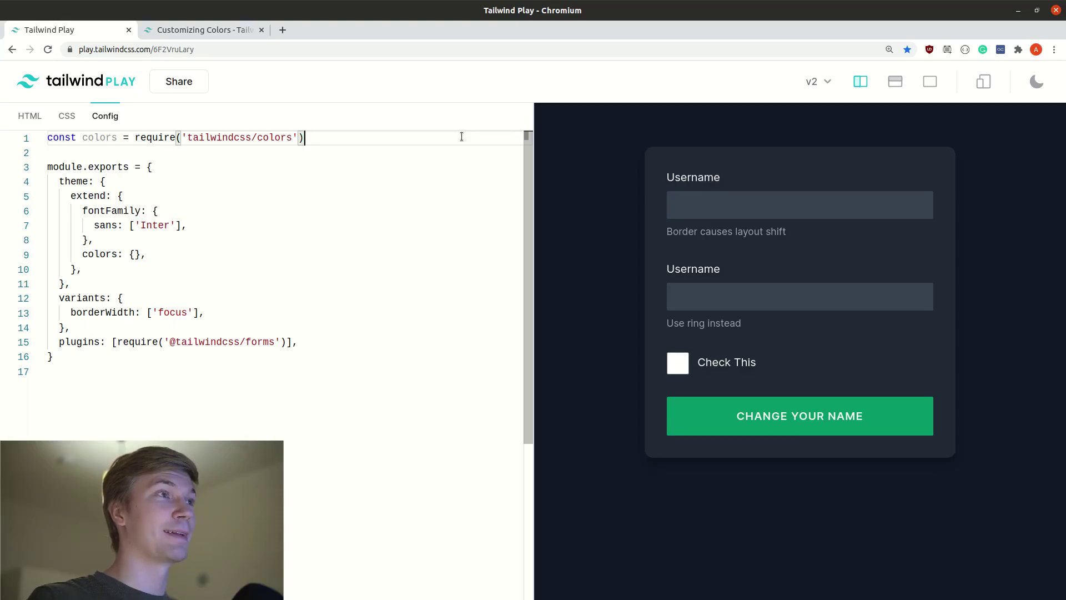
left_click(749, 204)
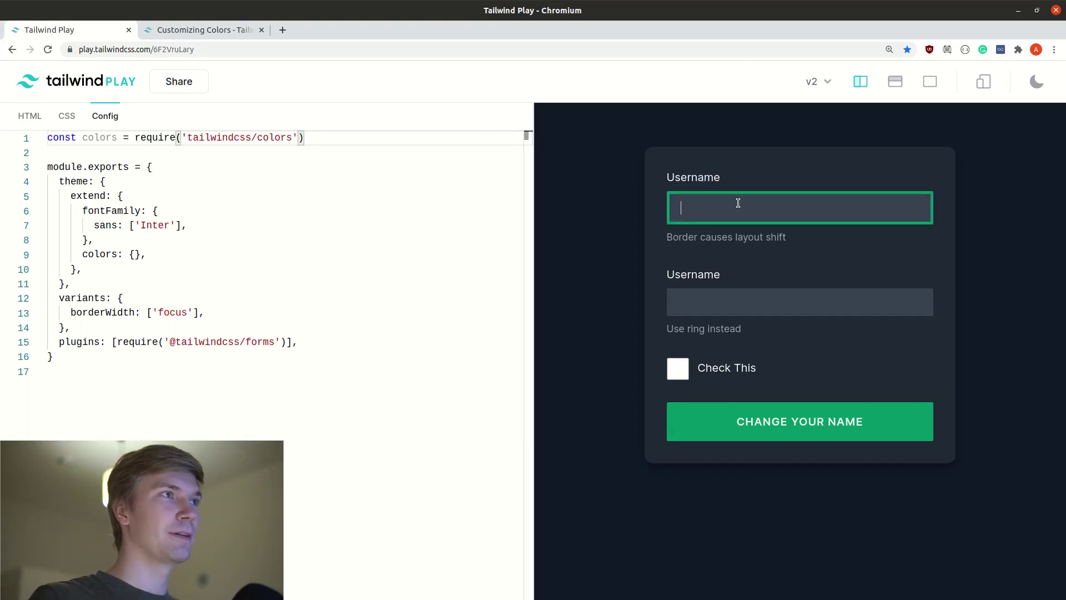
left_click(658, 178)
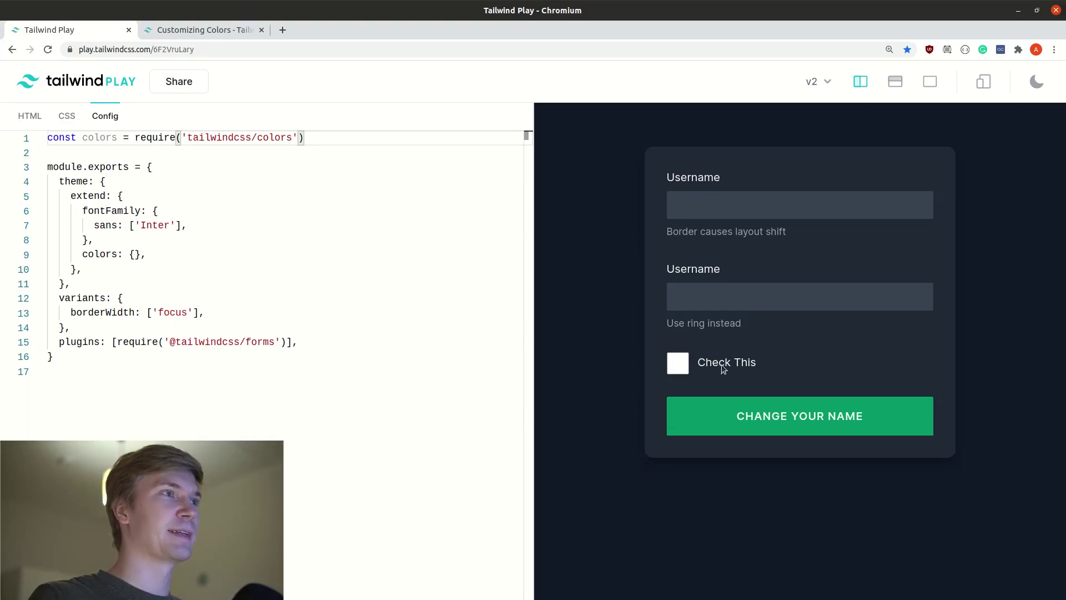
left_click(678, 363)
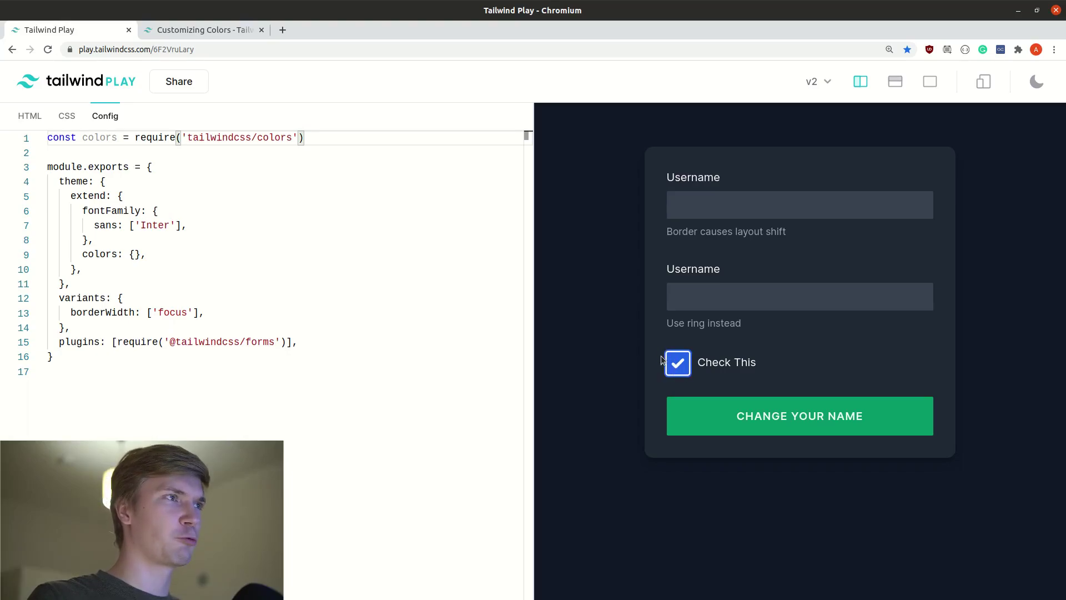
left_click(658, 332)
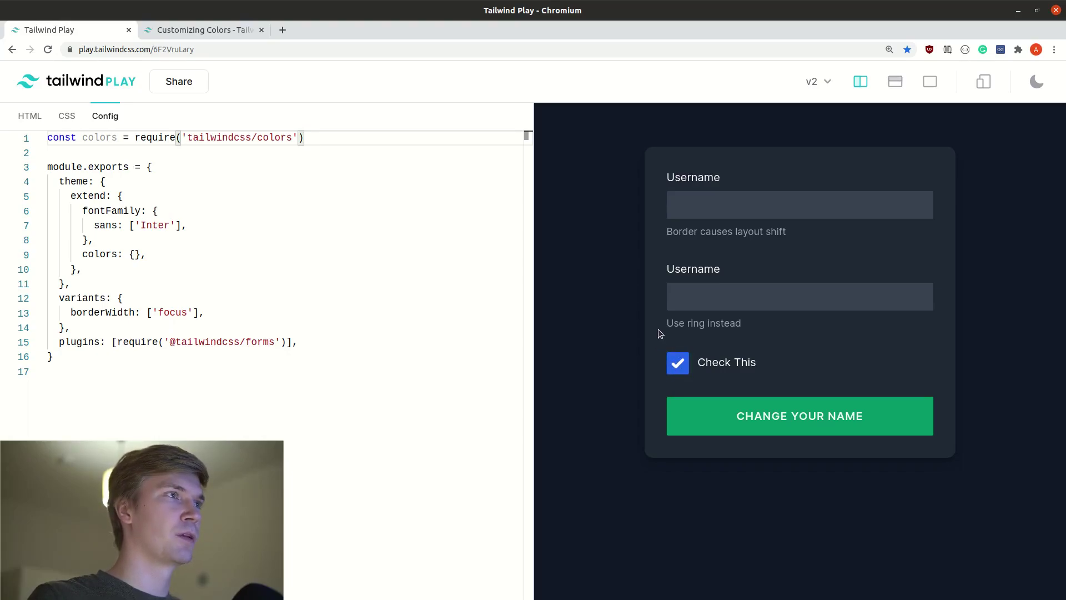
left_click(657, 308)
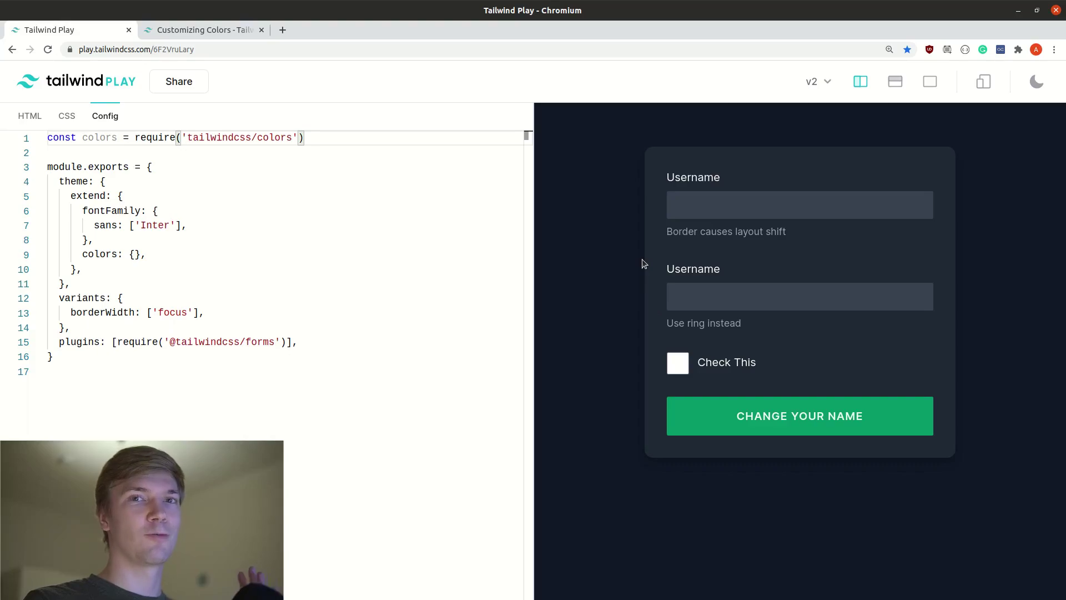
Step: Show the HTML markup, then compare focus styles on the first and second Username fields
left_click(30, 115)
left_click(773, 201)
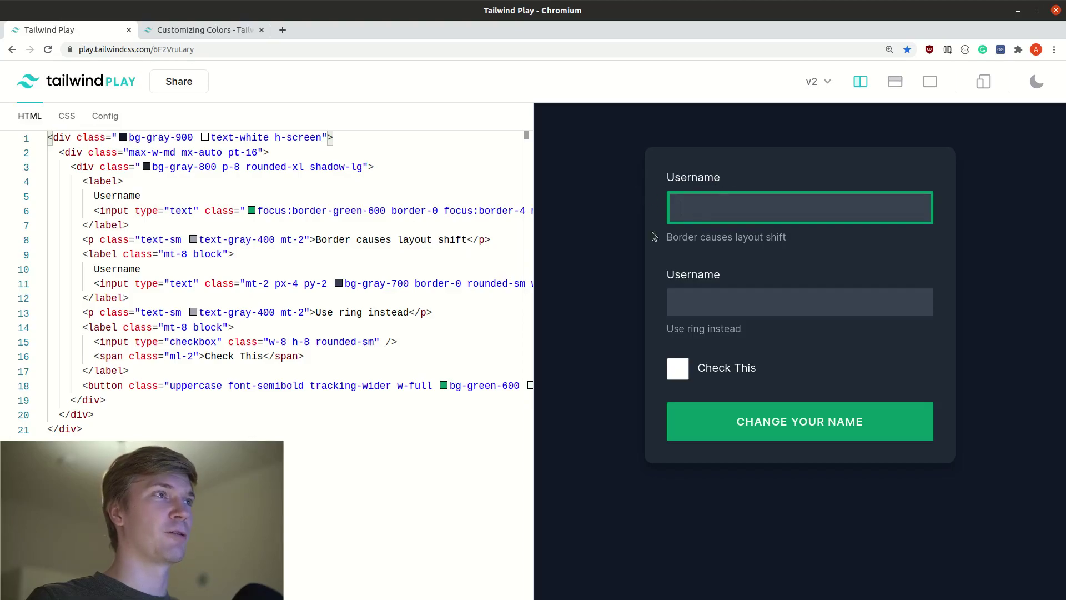
left_click(786, 168)
left_click(796, 195)
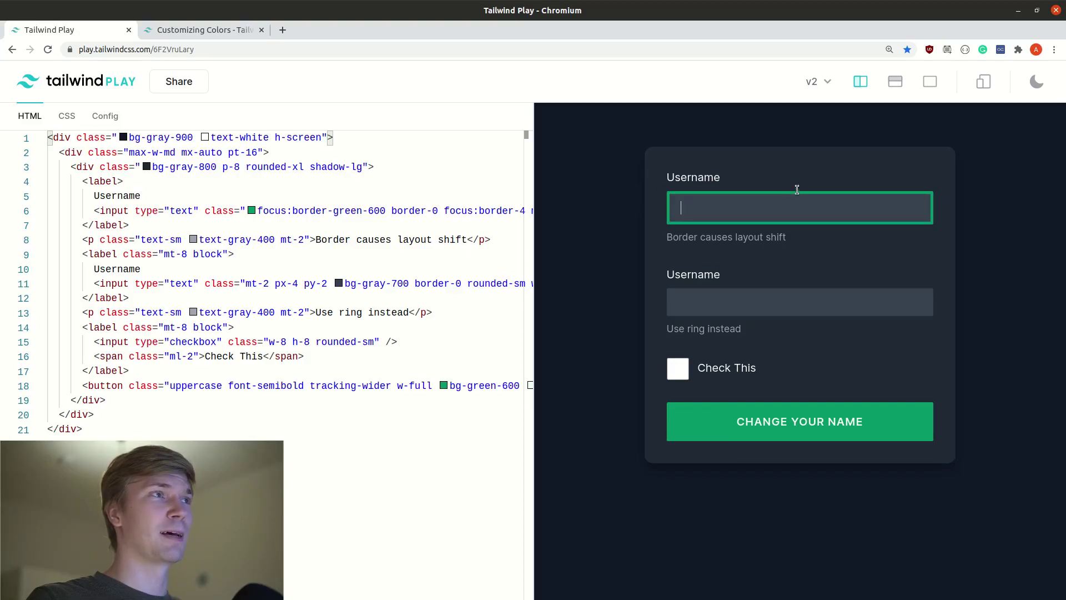
left_click(801, 171)
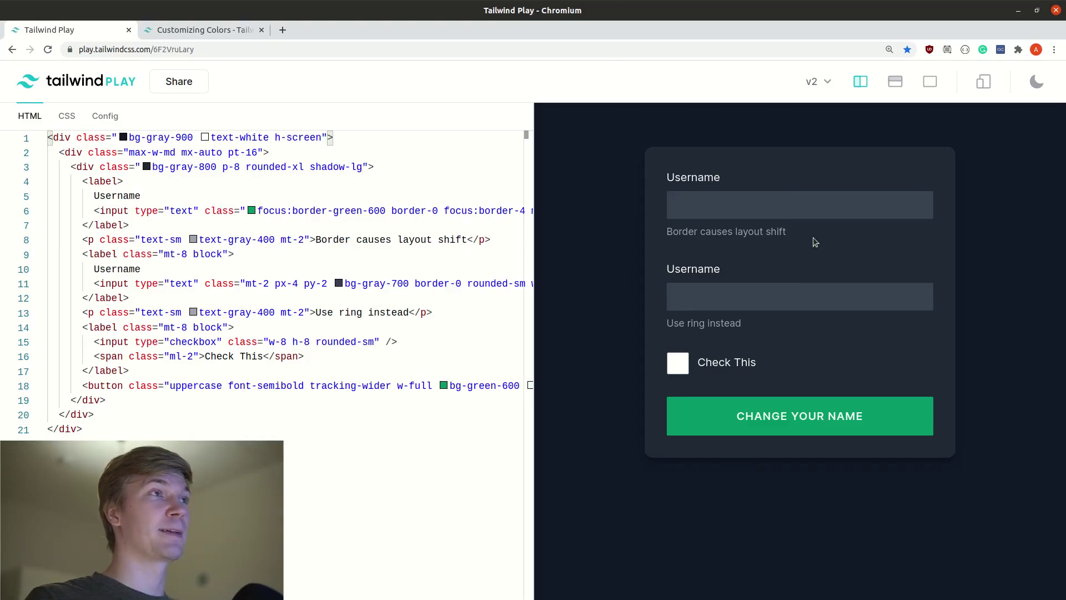
left_click(808, 207)
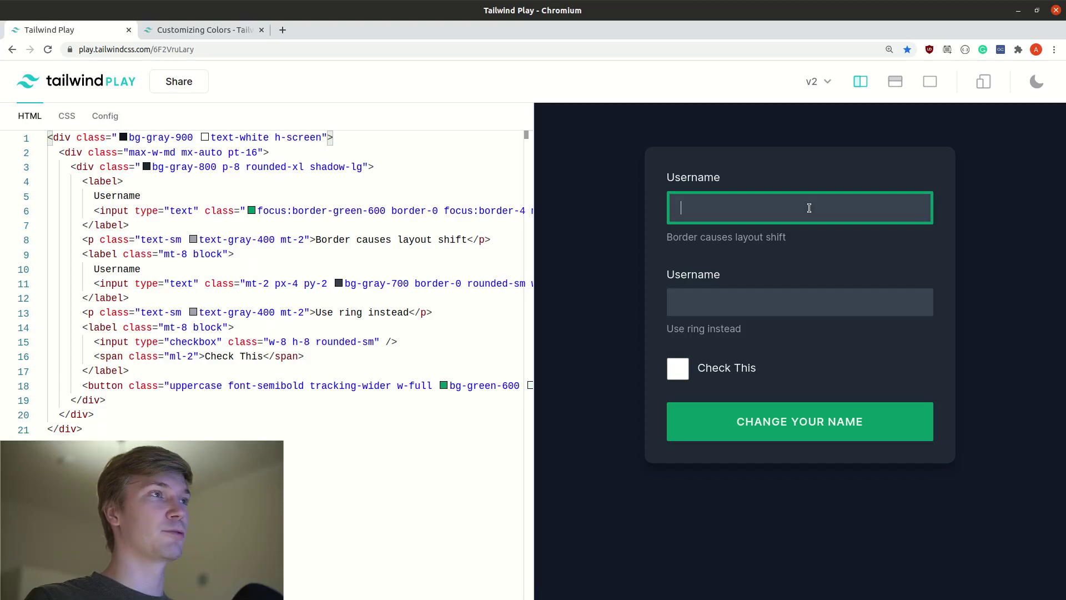
left_click(816, 178)
left_click(807, 208)
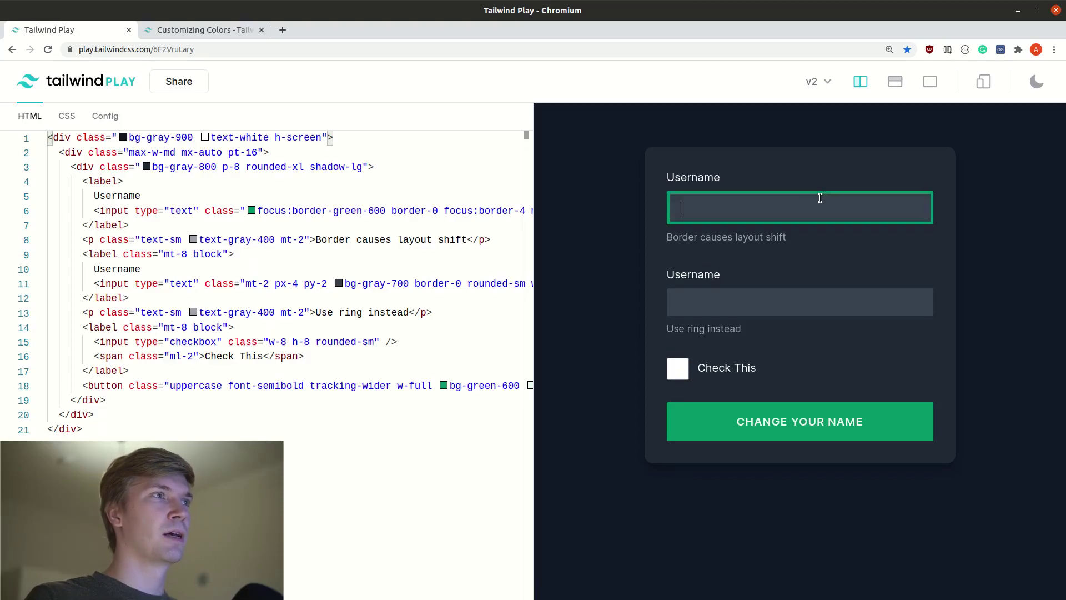
left_click(817, 180)
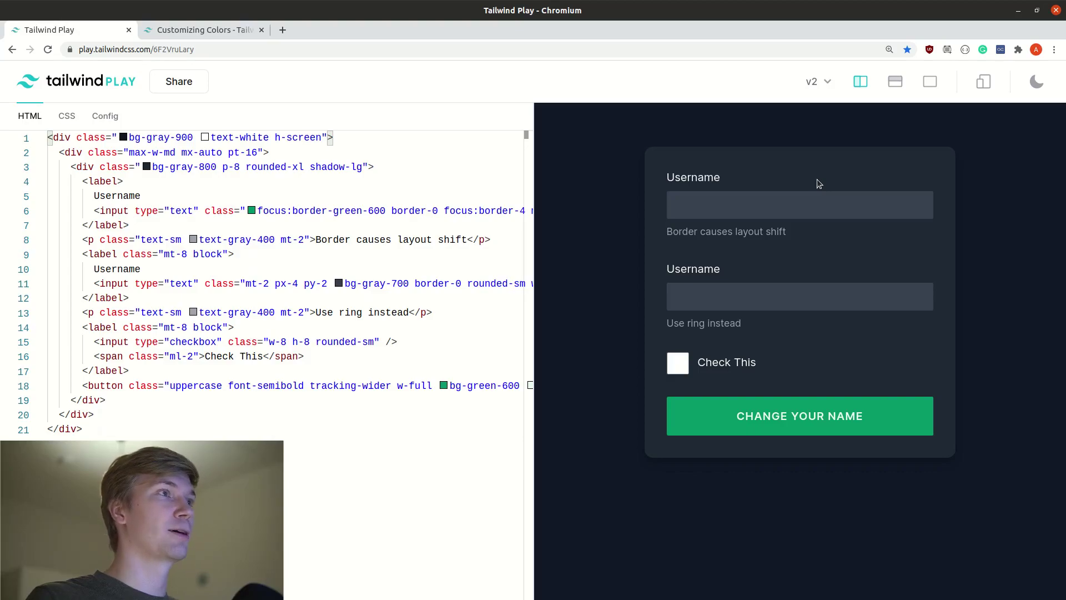
left_click(793, 287)
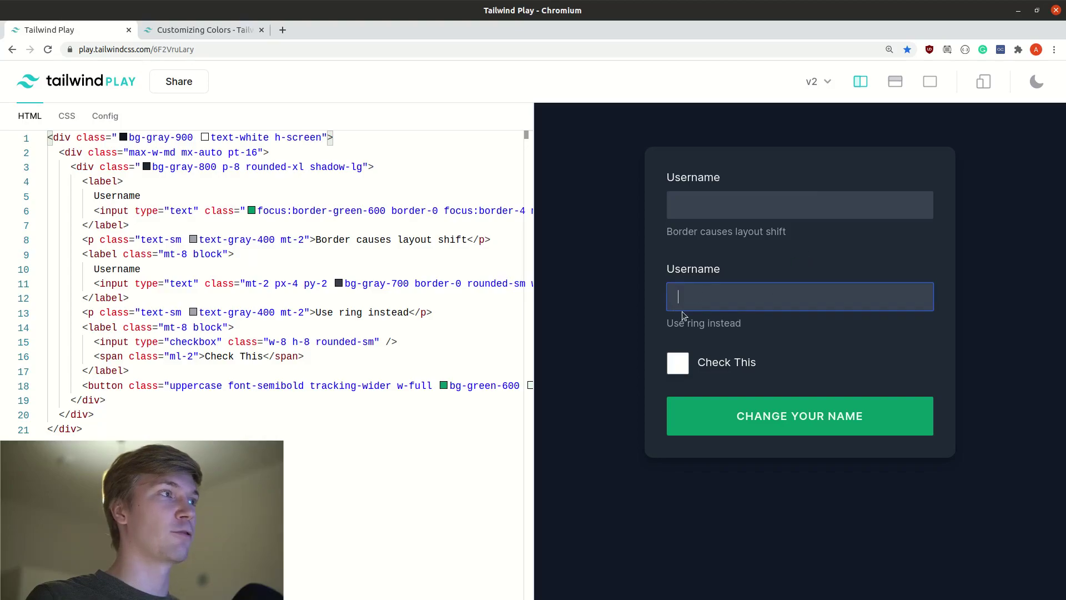
Step: Add focus:ring-4 to the second Username input's classes on line 11
left_click(449, 286)
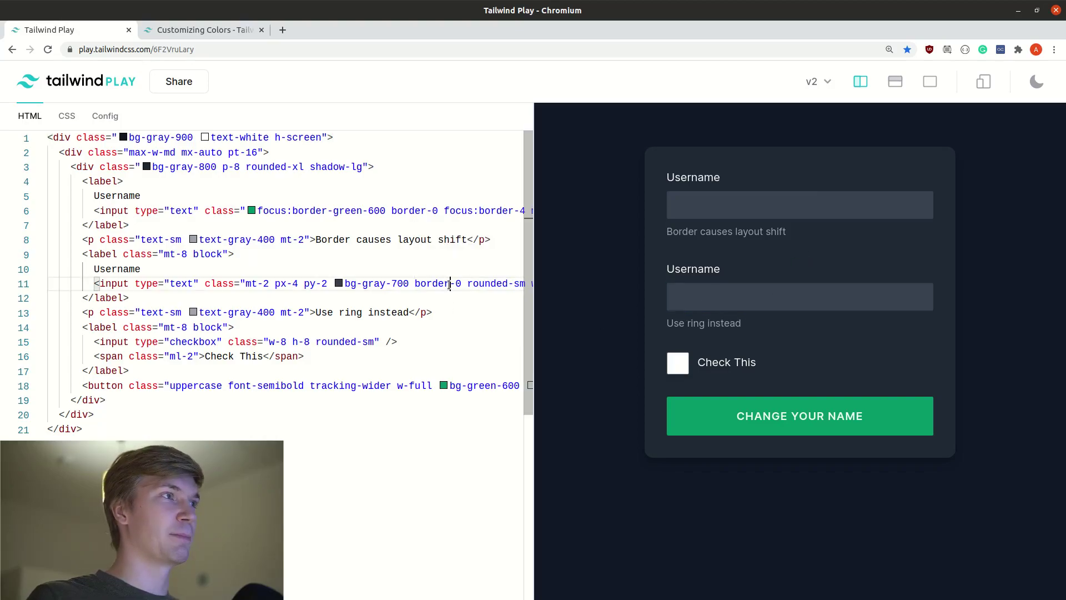
key("End")
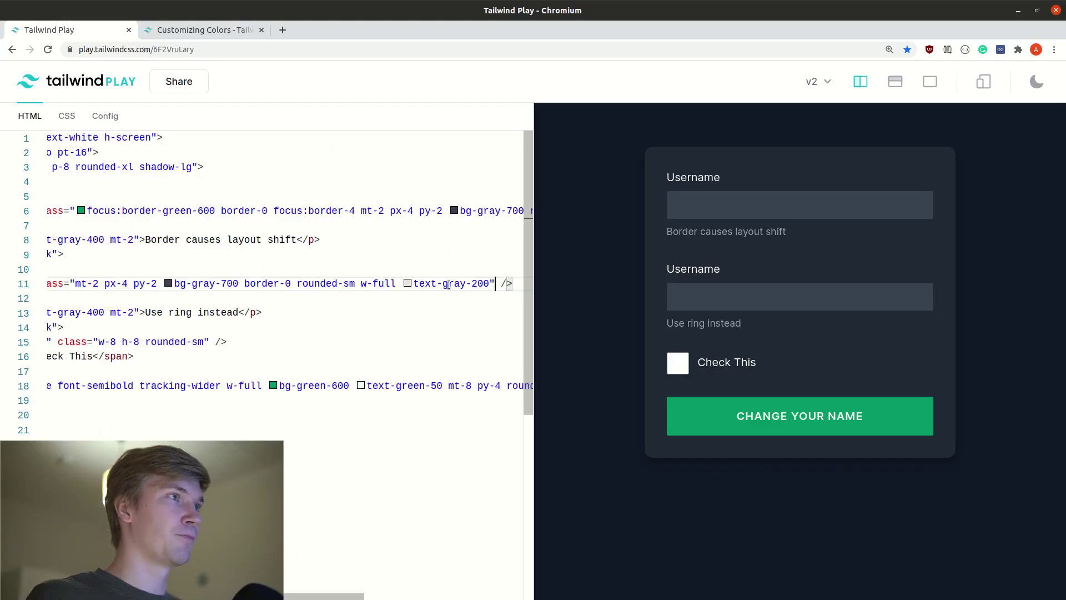
key("Left")
key("Left")
key("Left")
type("focus")
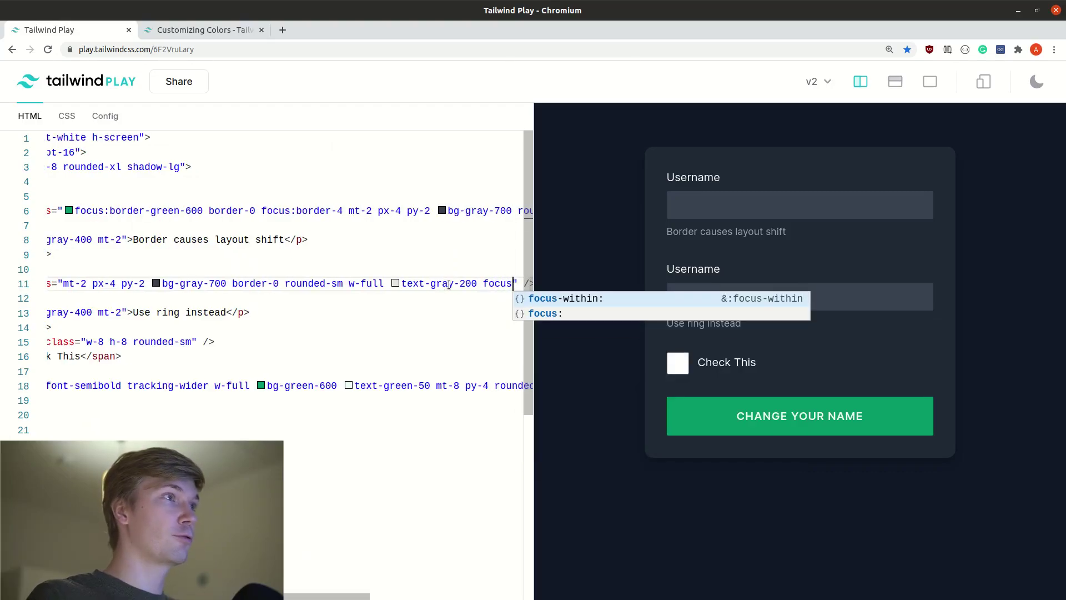
type(":ring-")
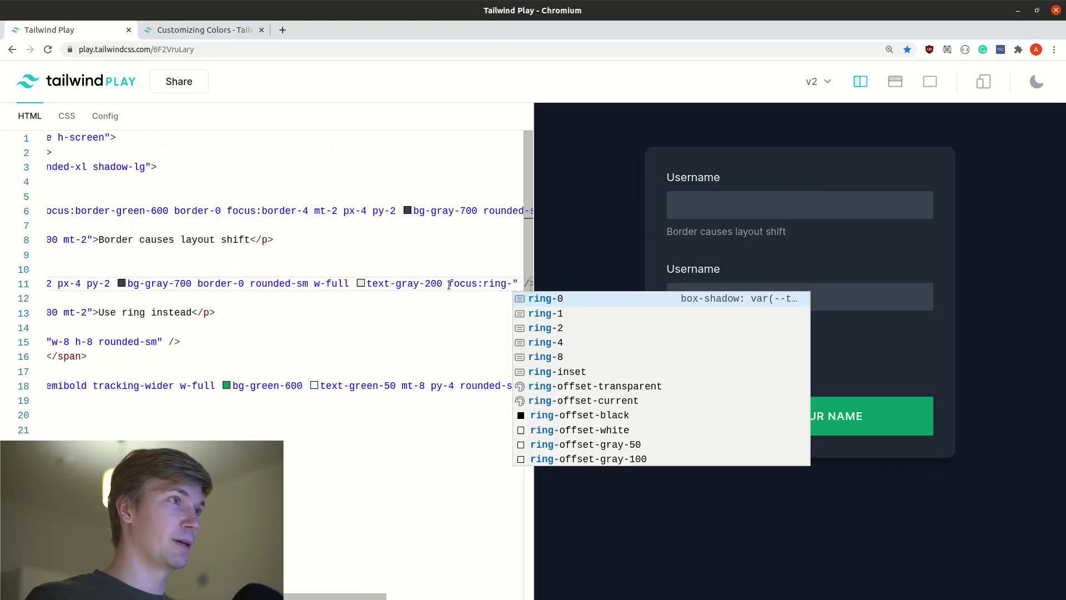
key("Down")
key("Down")
key("Down")
key("Return")
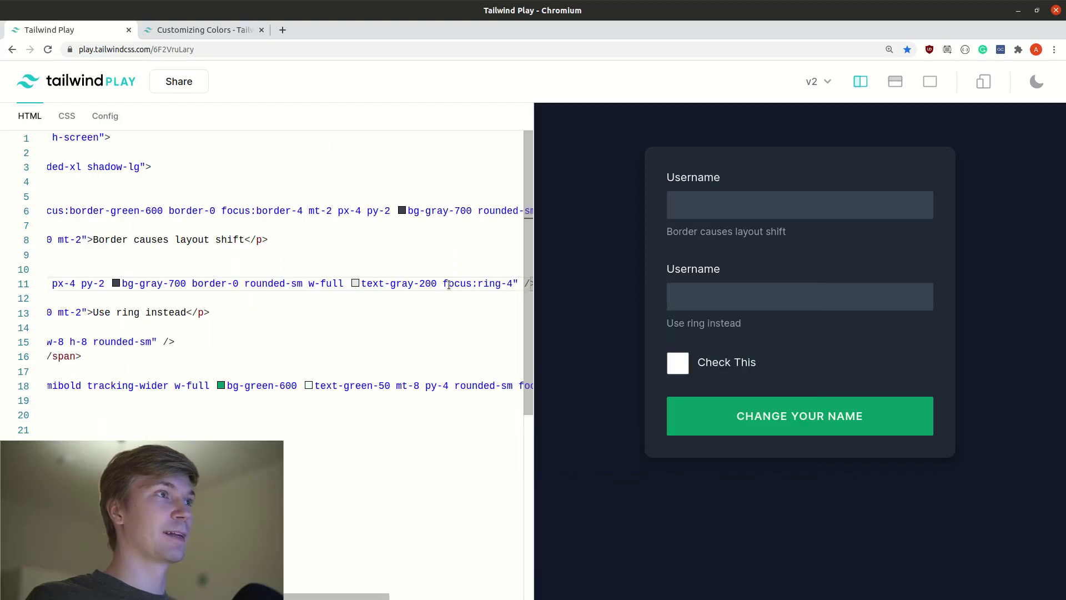
Step: Compare focus behaviour of both Username fields, ending with the second field focused
left_click(768, 300)
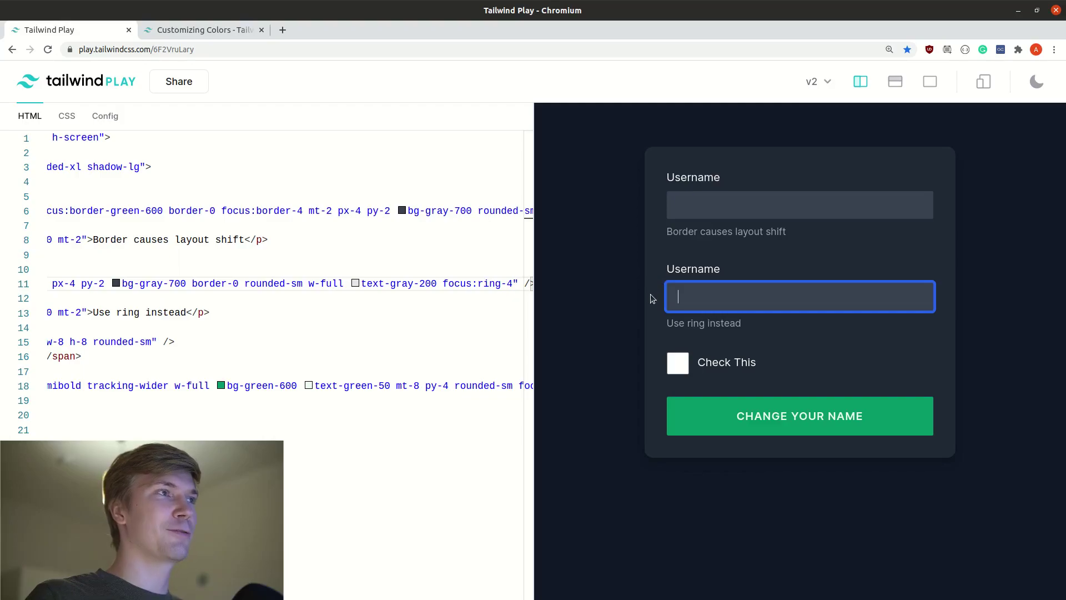
left_click(739, 202)
left_click(719, 304)
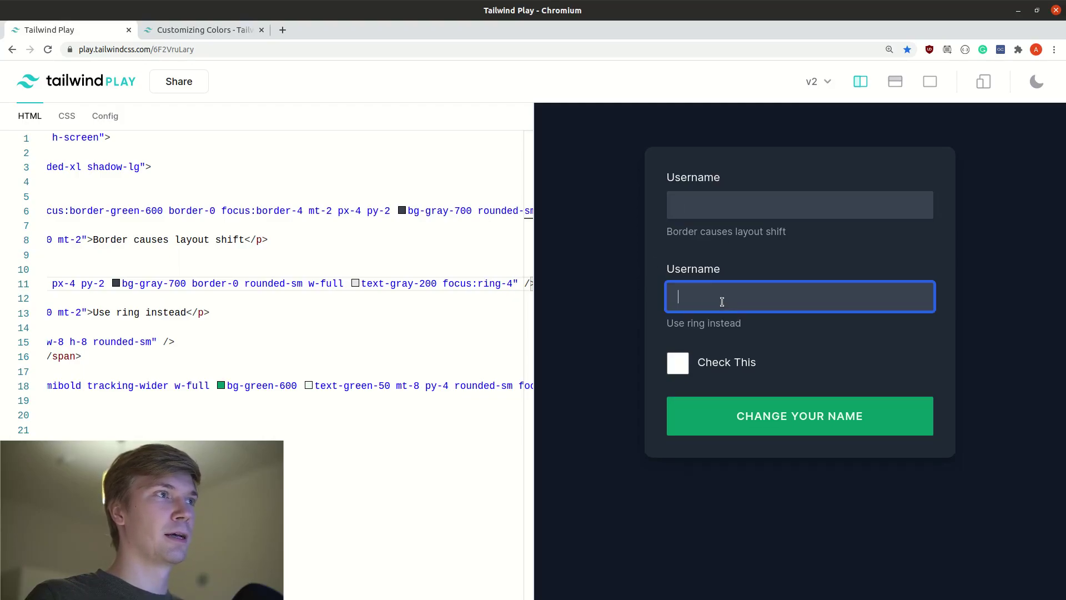
left_click(650, 303)
left_click(713, 291)
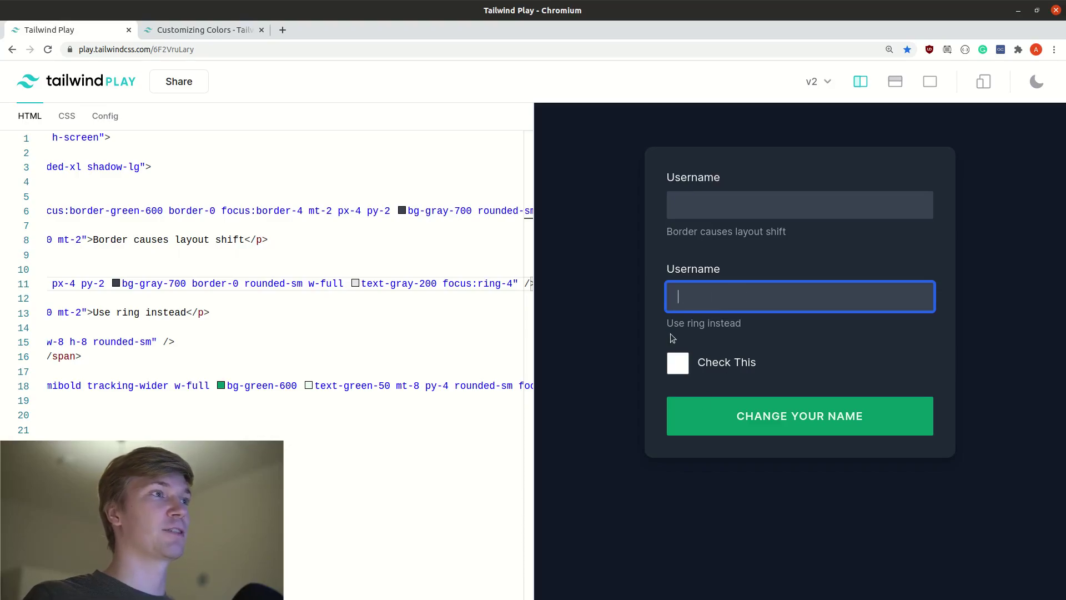
Step: Add focus:ring-green-600 to line 11 and compare both fields' focus rings in the preview
left_click(513, 283)
type("focus:")
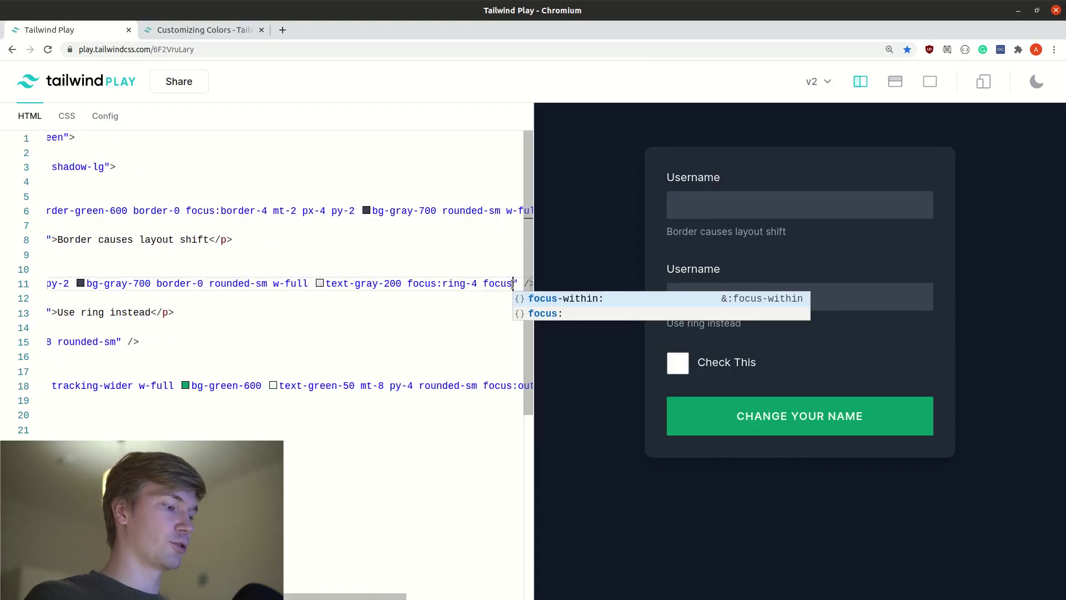
type("ring-")
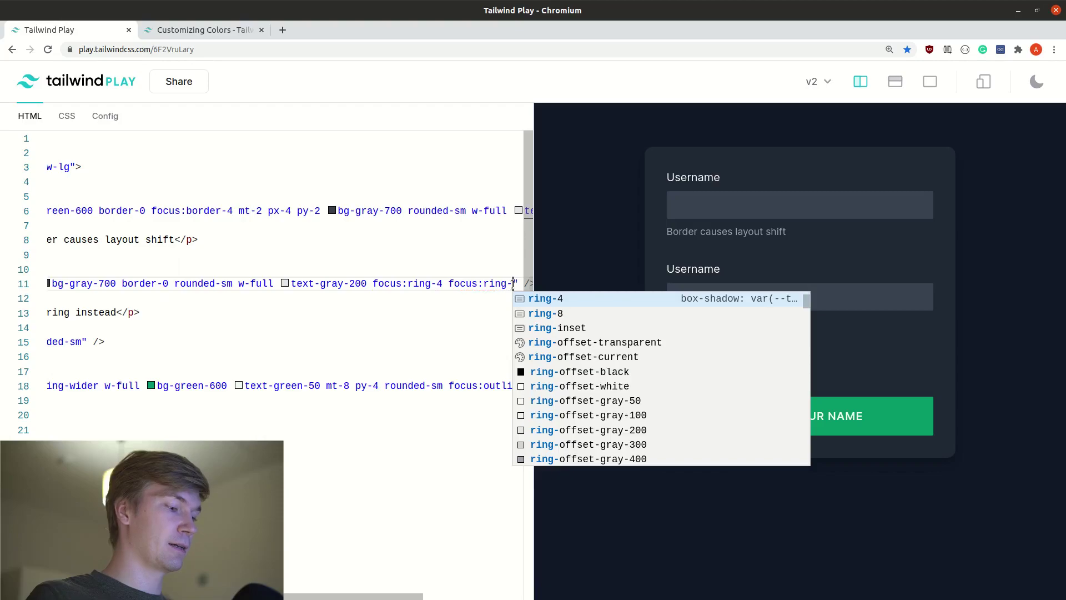
type("green-600")
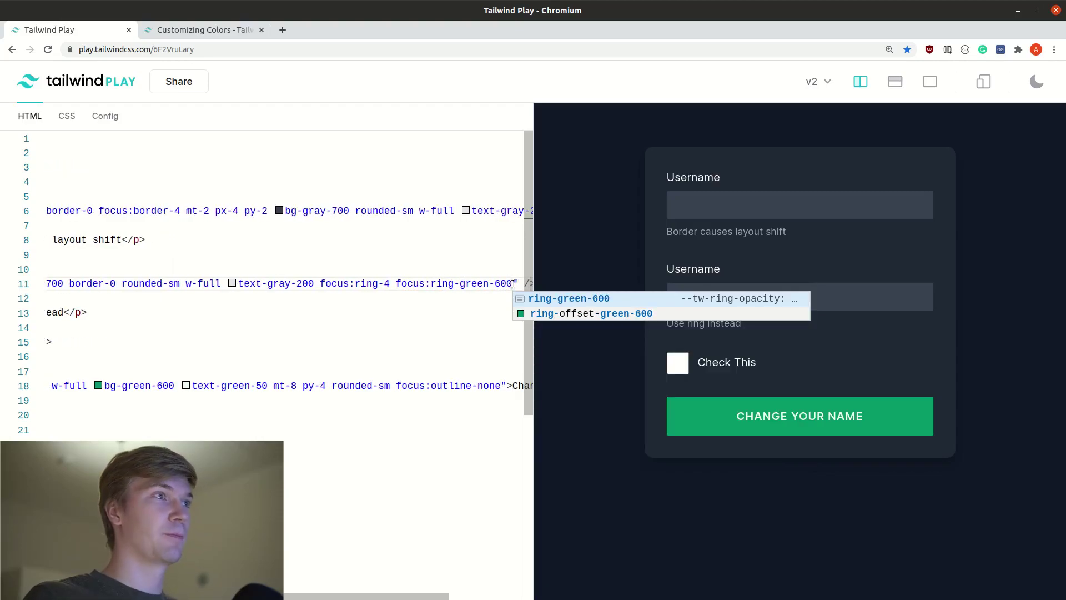
left_click(707, 291)
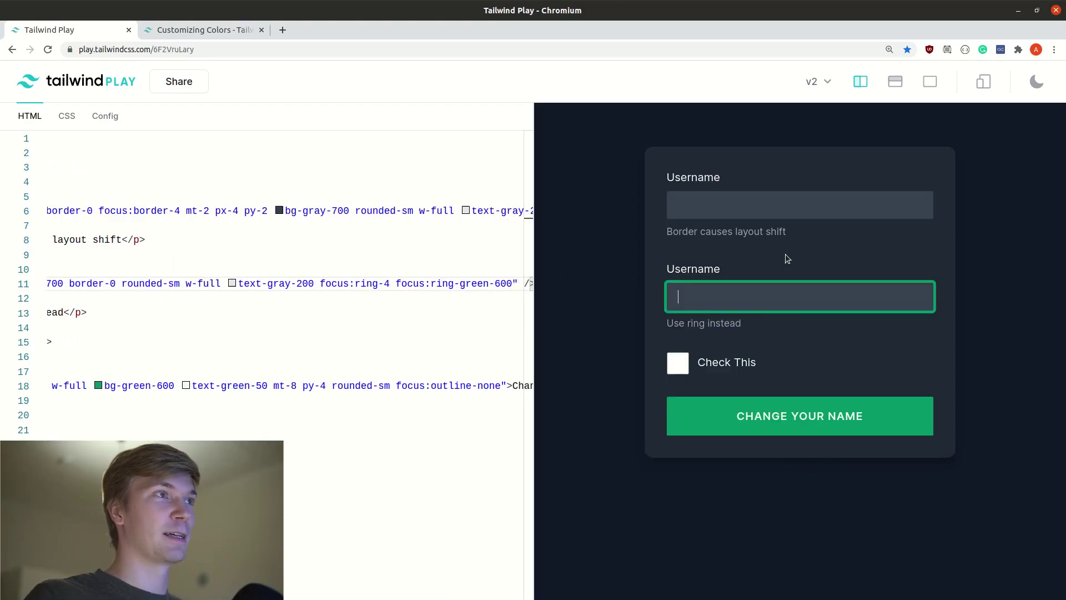
left_click(793, 204)
left_click(781, 175)
left_click(789, 287)
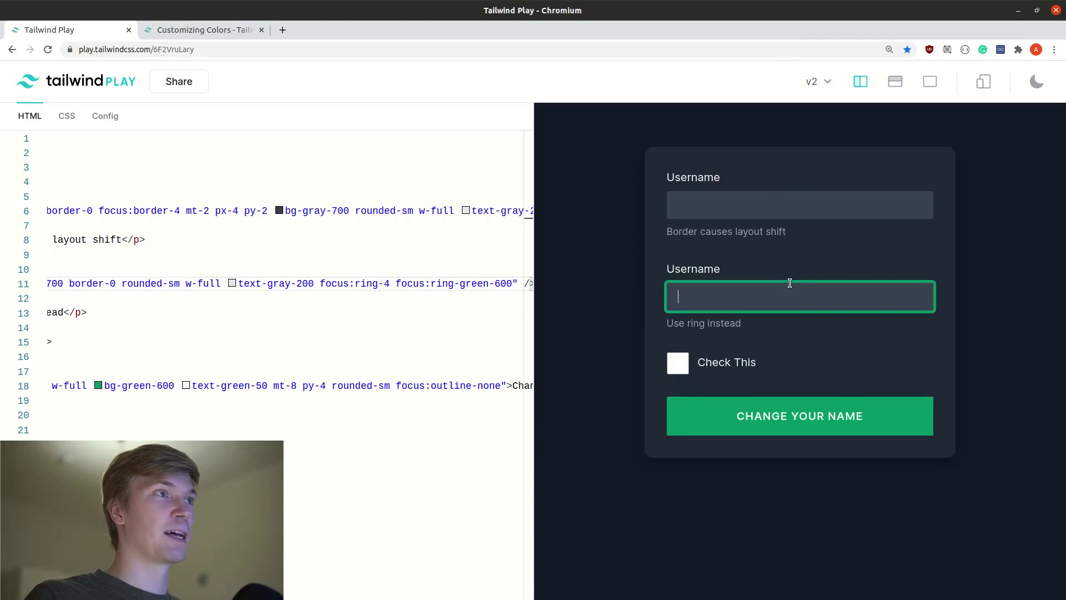
left_click(831, 260)
left_click(812, 298)
left_click(646, 302)
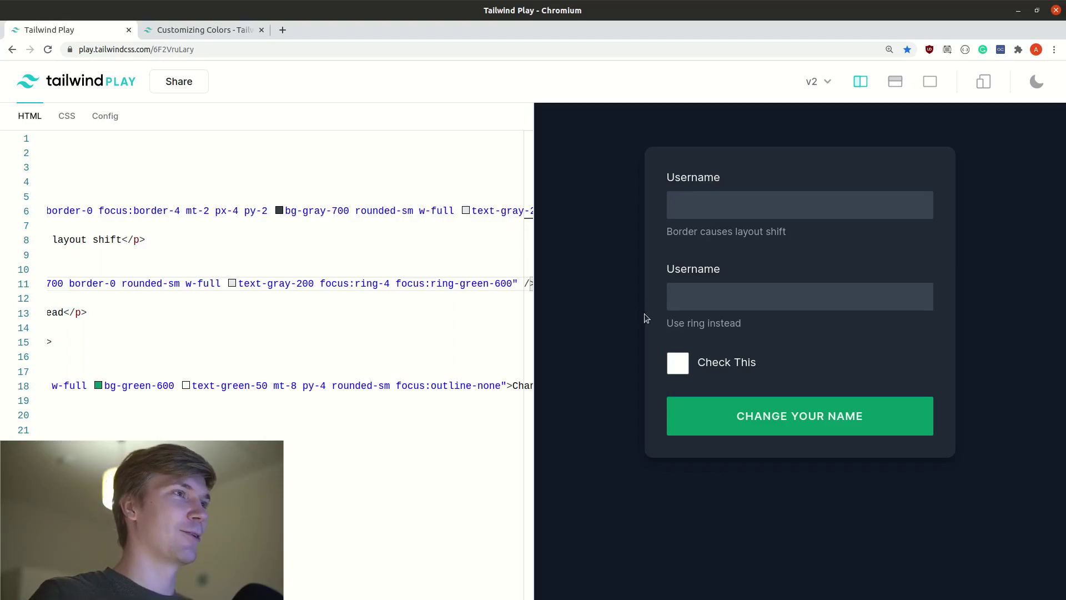
left_click(677, 363)
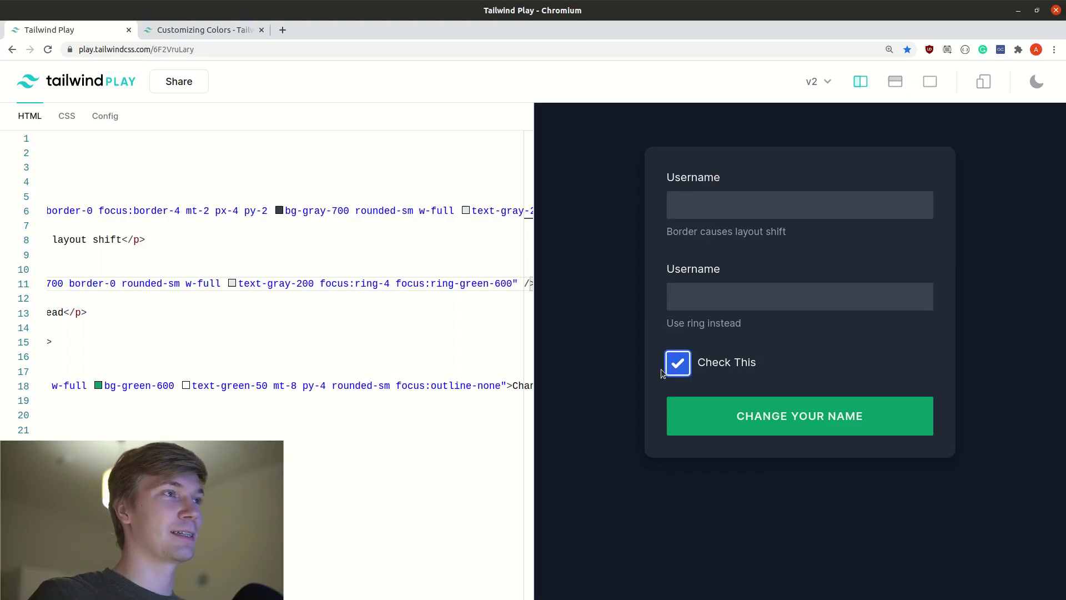
left_click(677, 363)
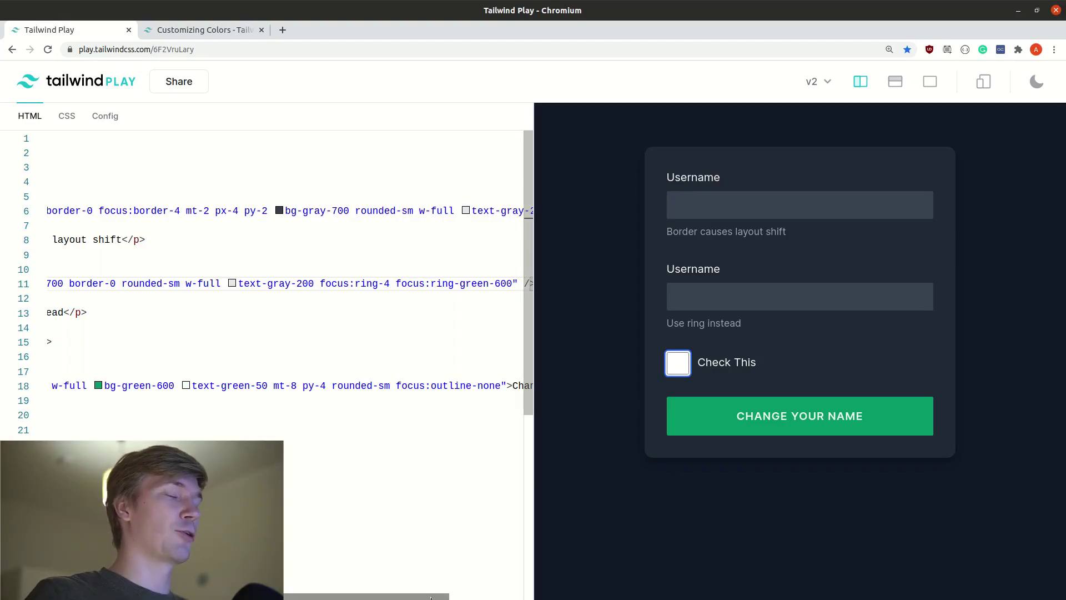
left_click_drag(431, 597, 284, 596)
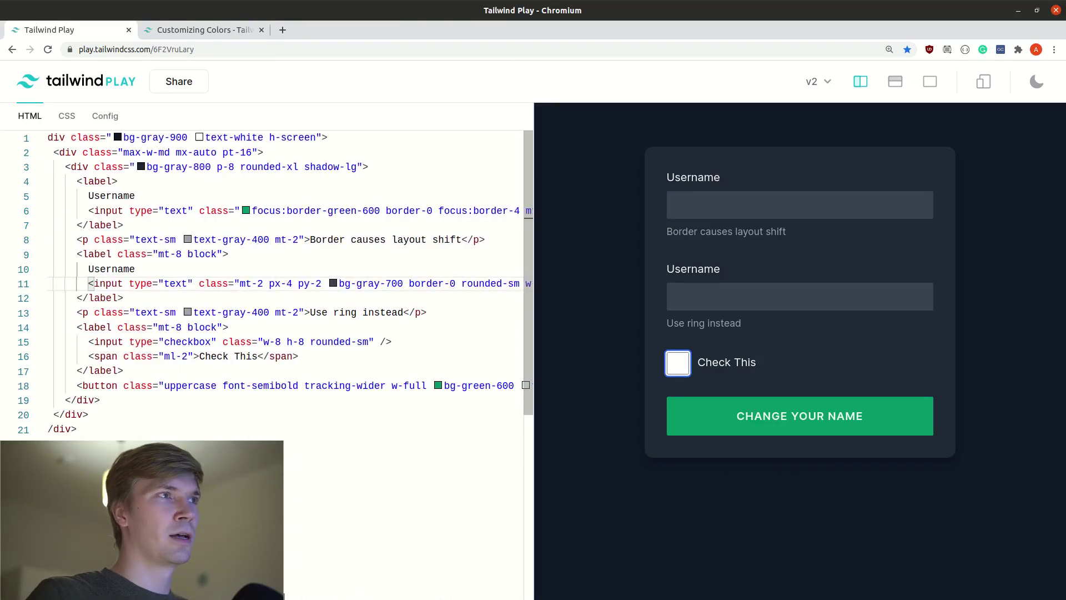
left_click(677, 362)
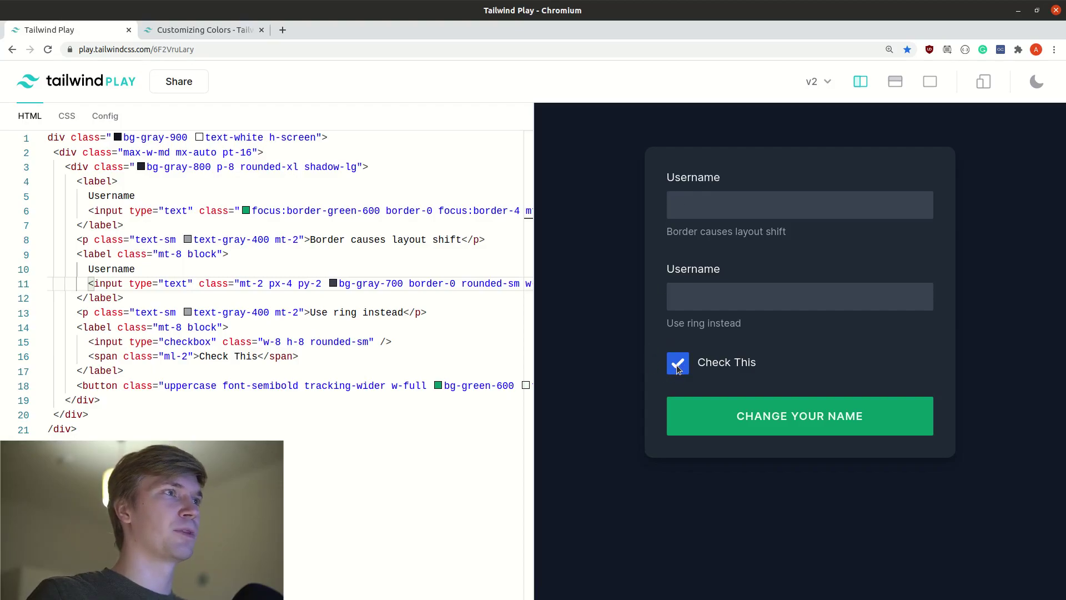
left_click(678, 363)
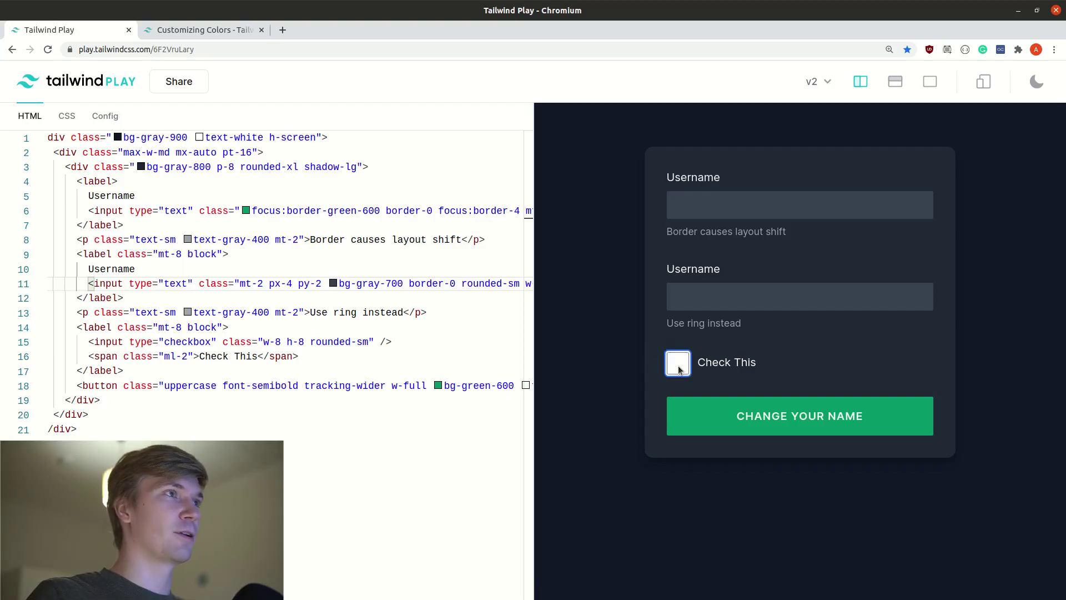
key("ctrl+plus")
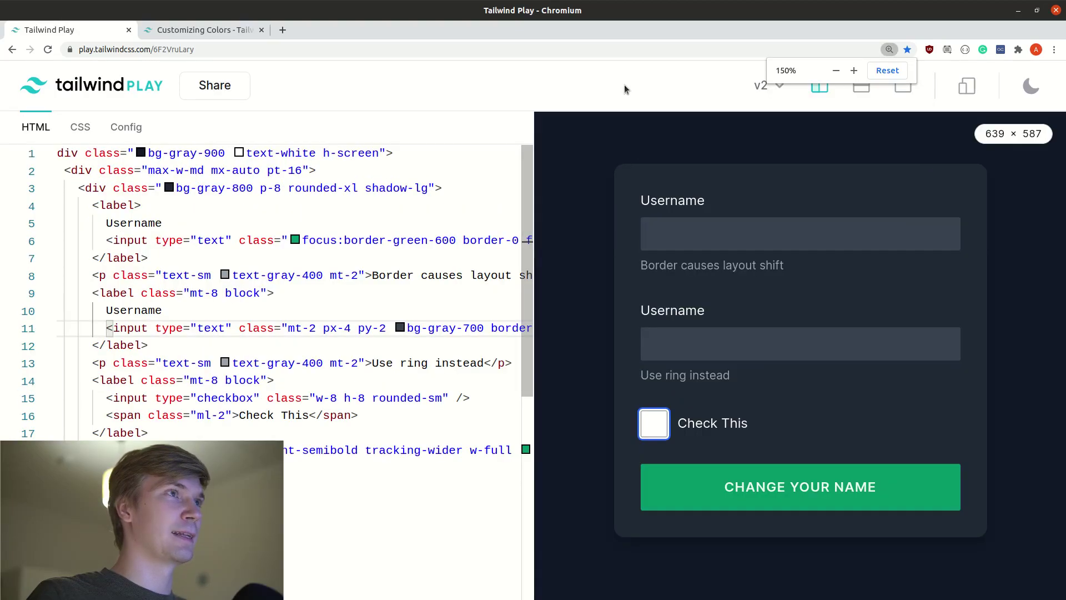
key("ctrl+plus")
key("ctrl+plus")
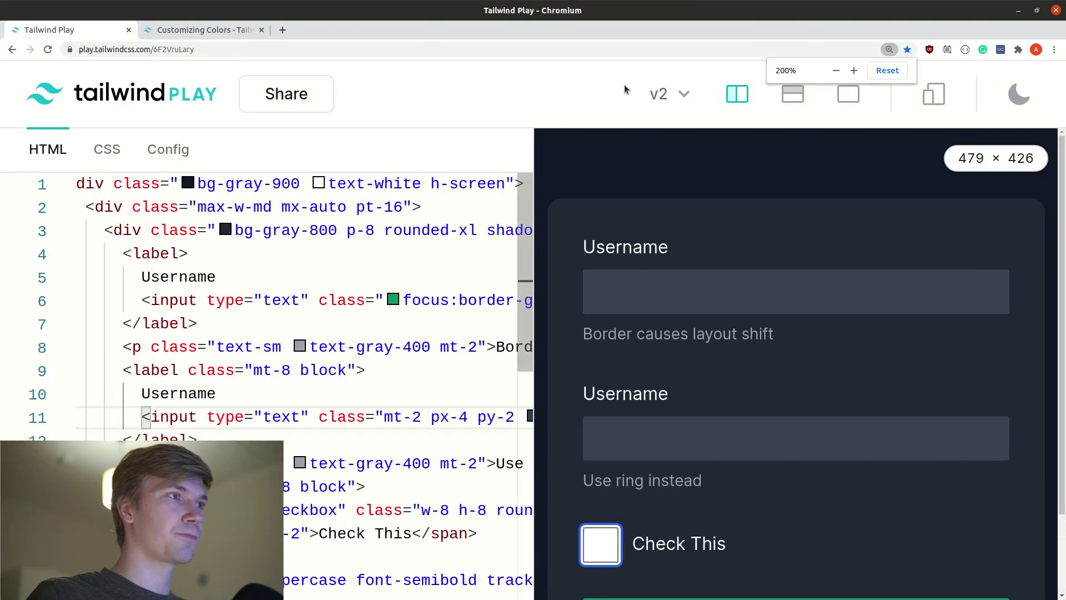
scroll(711, 265, "down", 2)
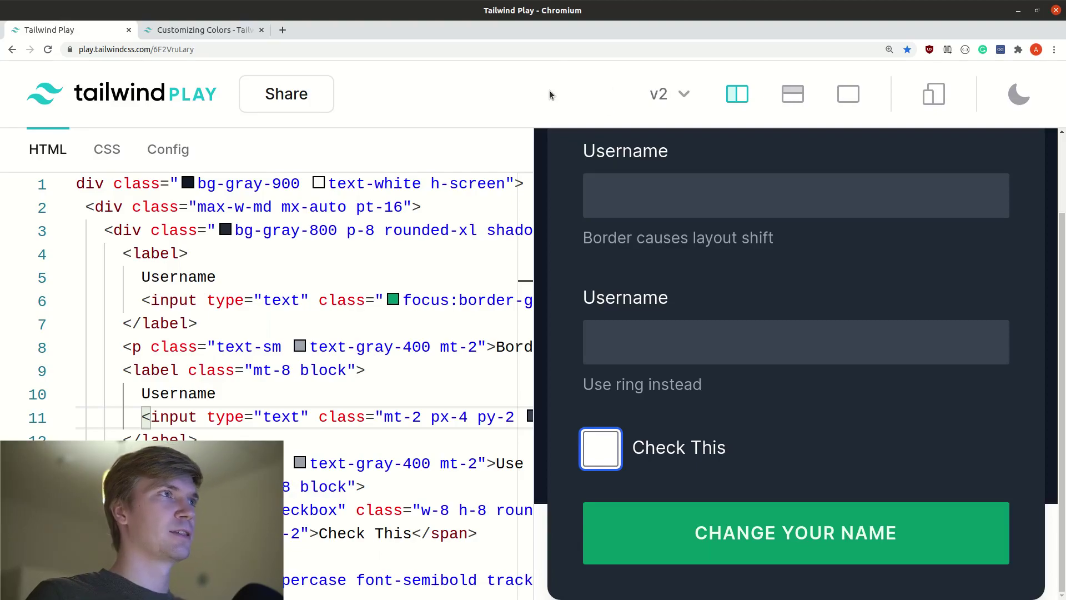
key("ctrl+minus")
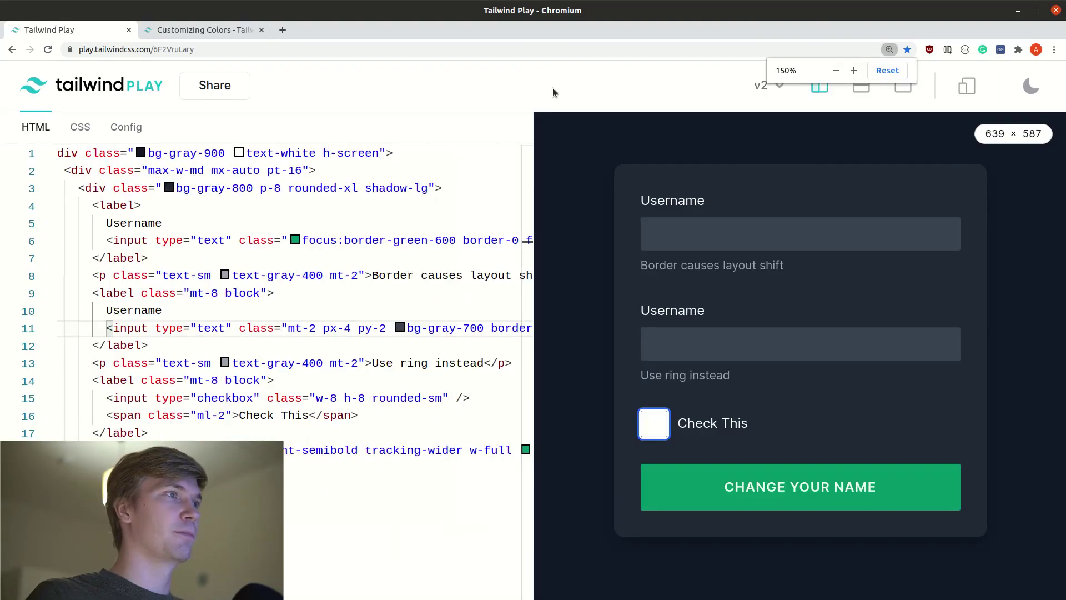
key("ctrl+minus")
Step: Add focus:ring-0 to the Check This checkbox on line 15 and tick it
left_click(391, 341)
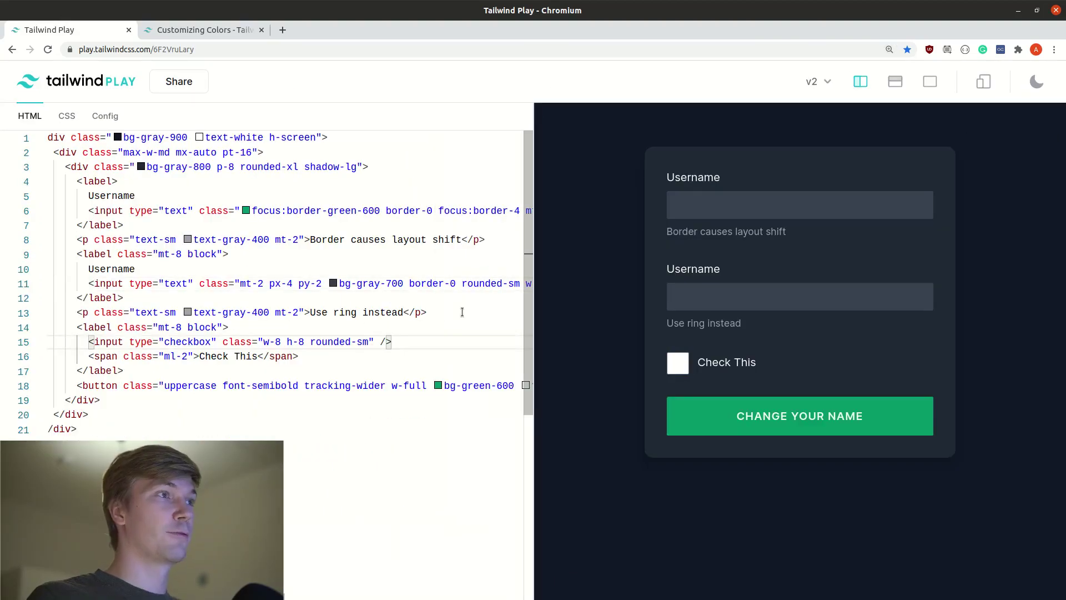
key("Left")
key("Left")
key("Left")
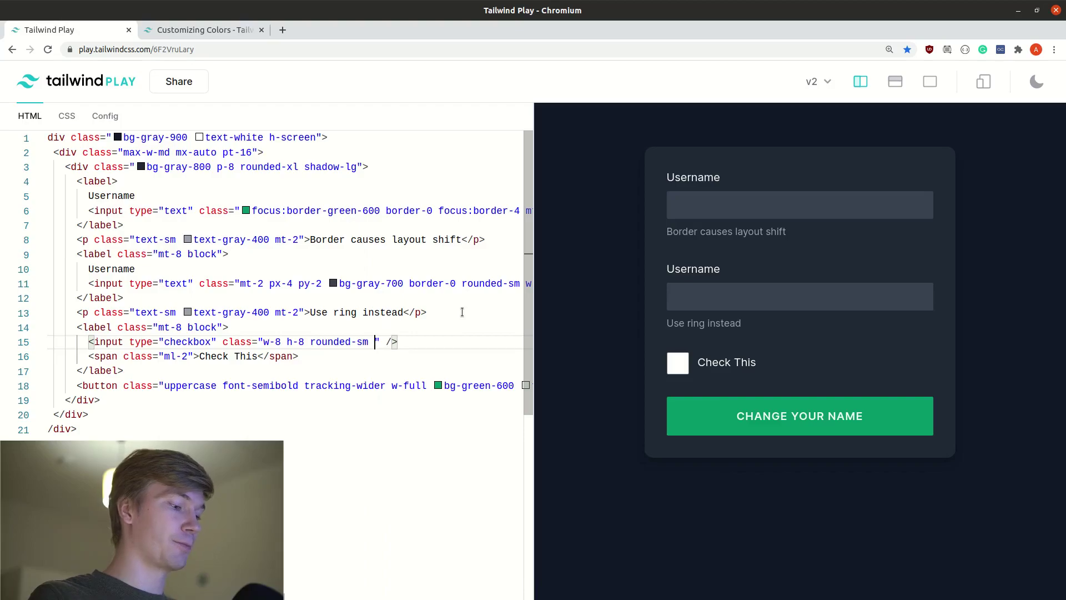
type("border-0")
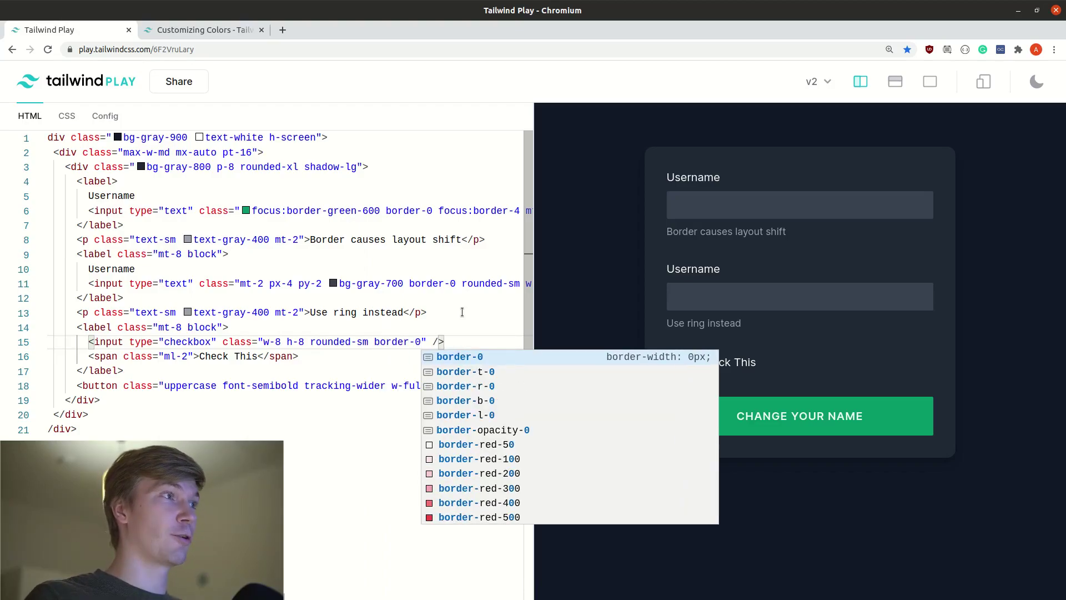
key("Escape")
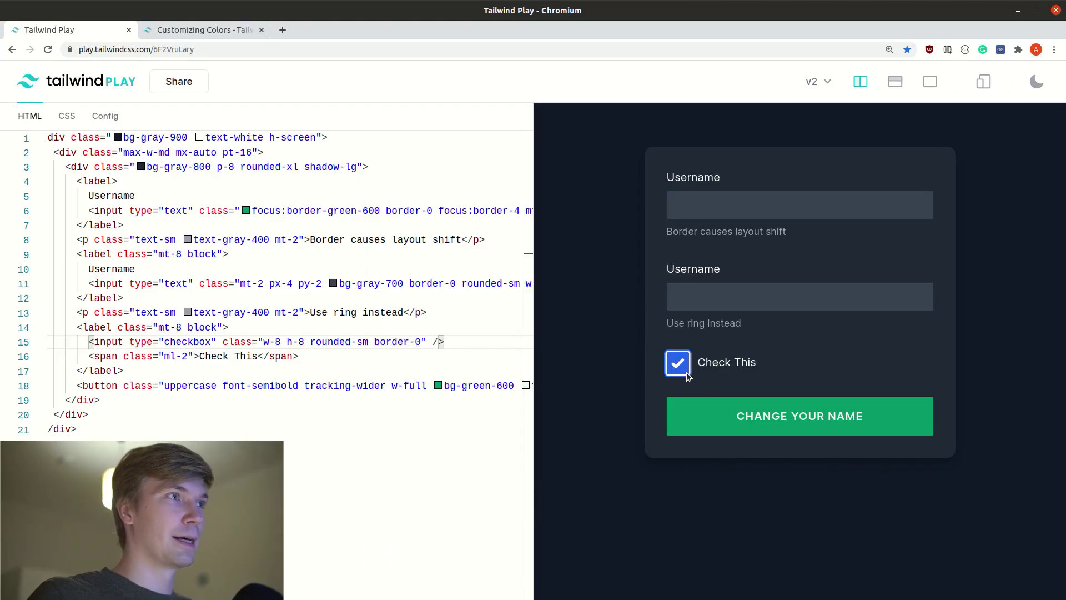
left_click(426, 342)
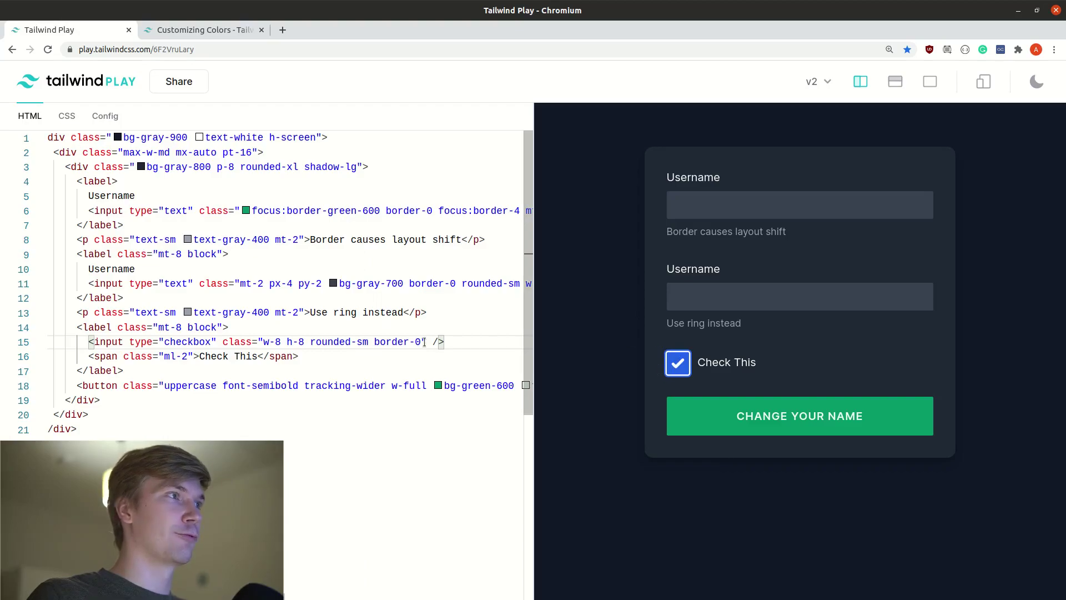
type("focus")
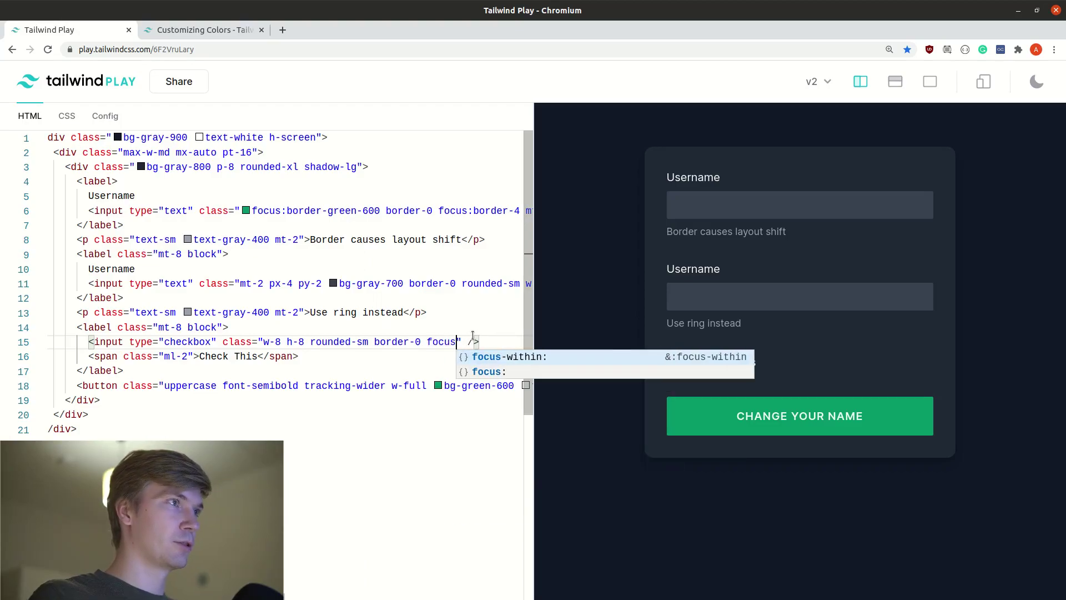
type(":ring-0")
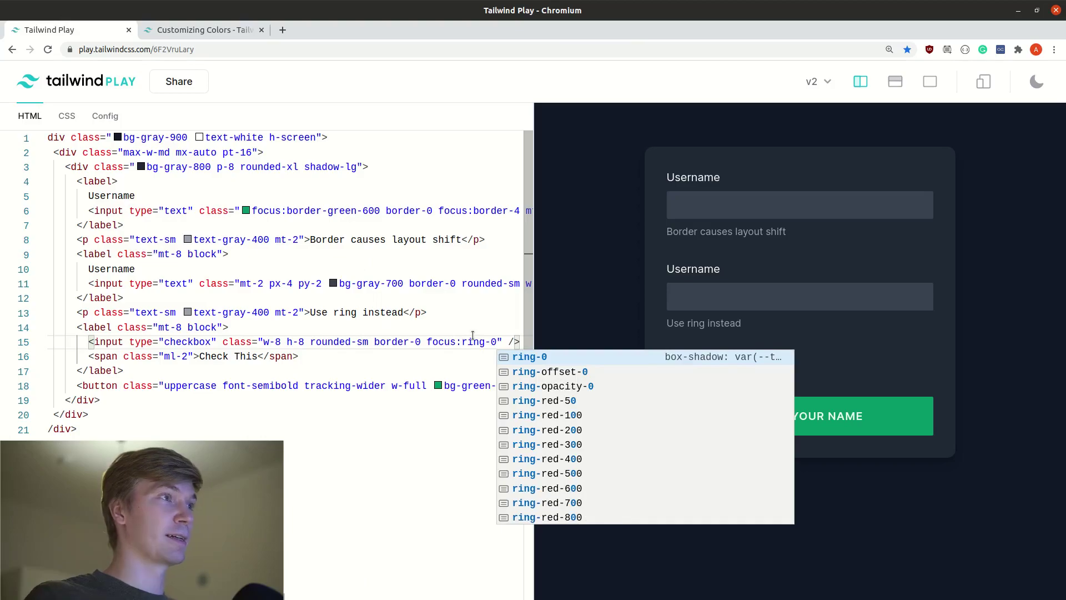
left_click(404, 311)
left_click(678, 364)
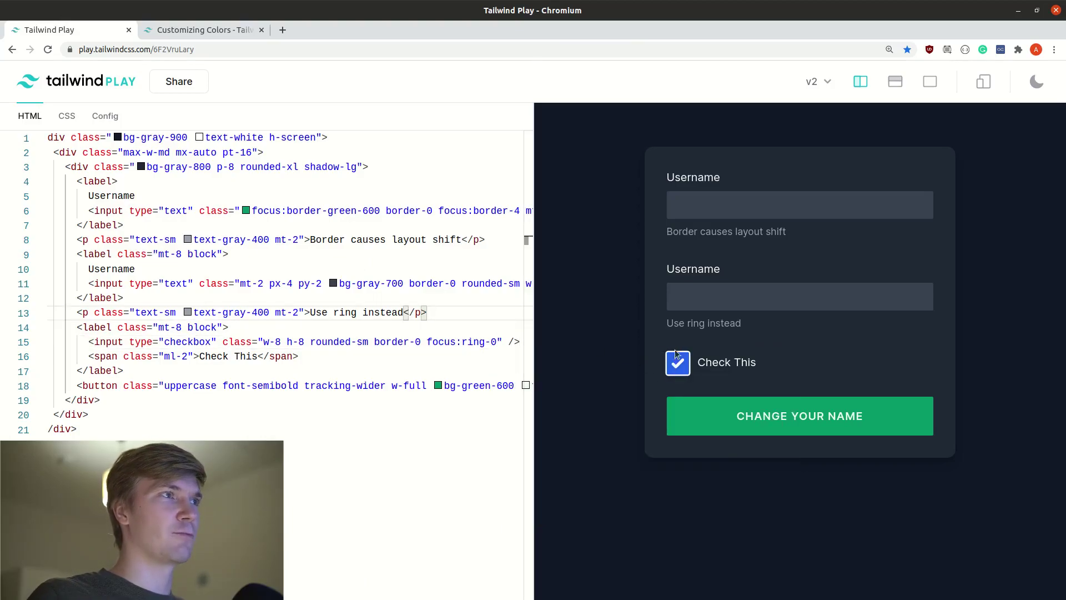
Step: Add focus:ring-offset-0 to the checkbox and toggle it to compare its look
left_click(495, 342)
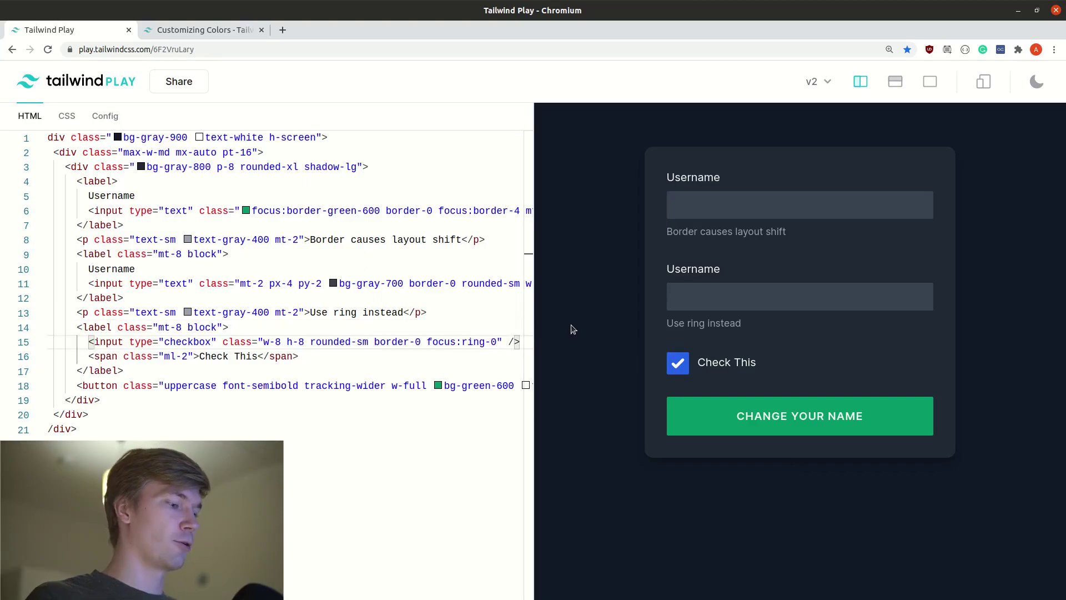
type("focus:")
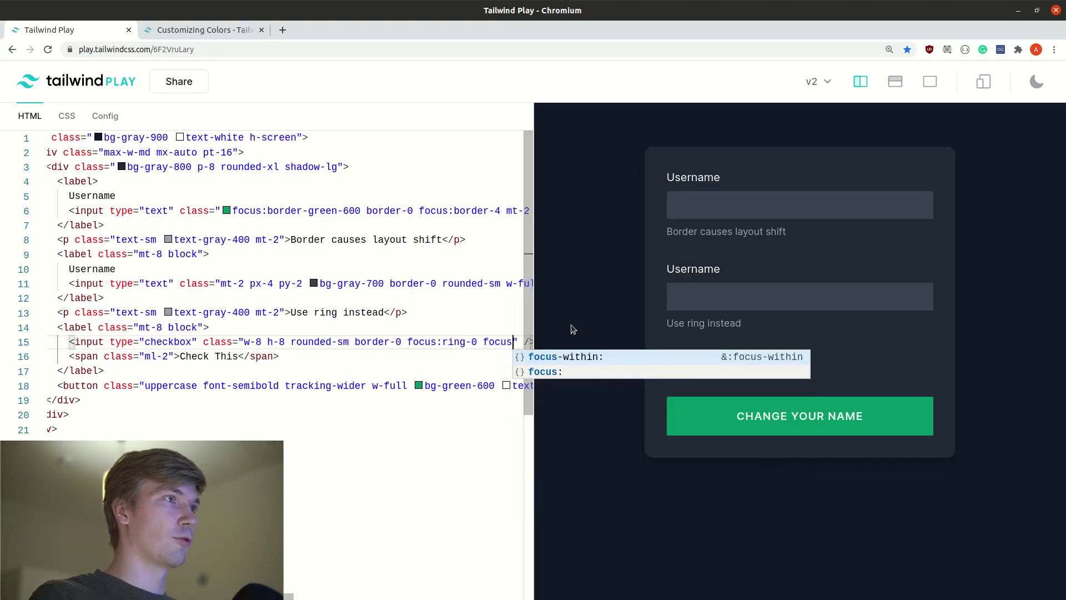
type("ring-0")
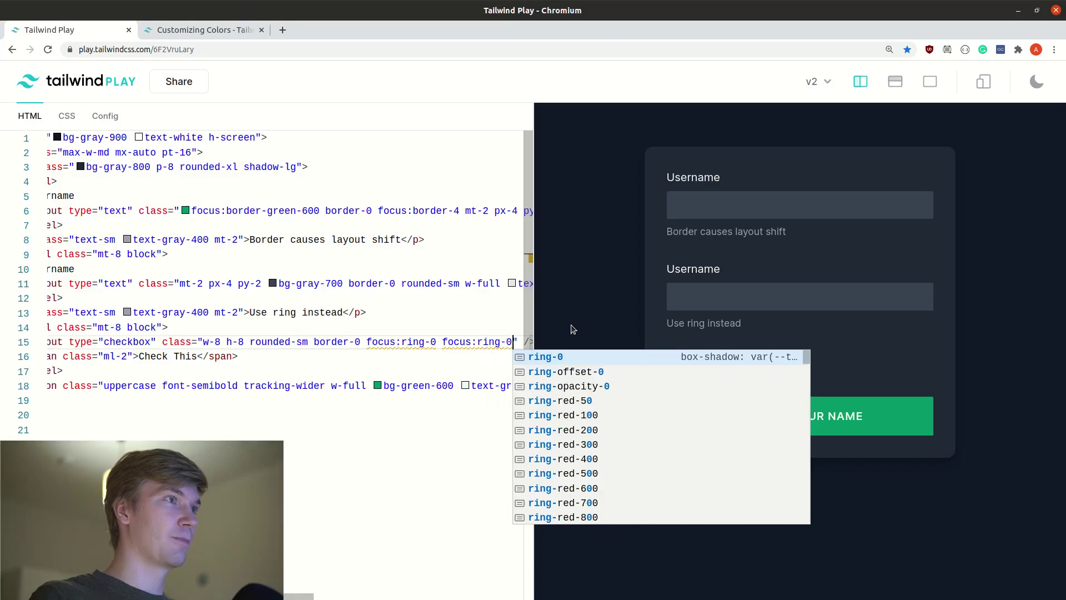
key("Down")
key("Return")
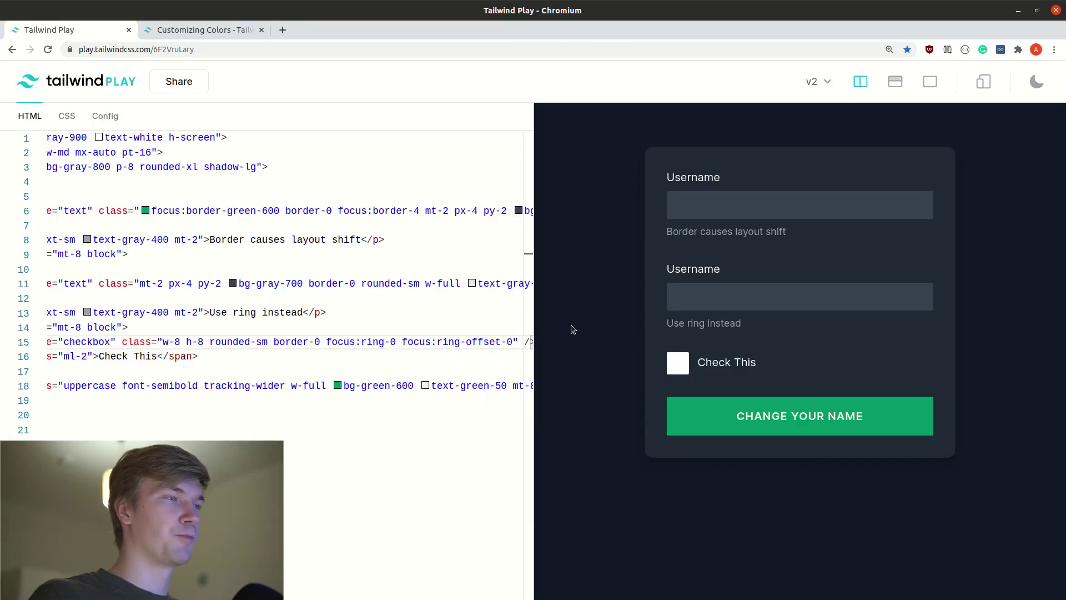
left_click(678, 364)
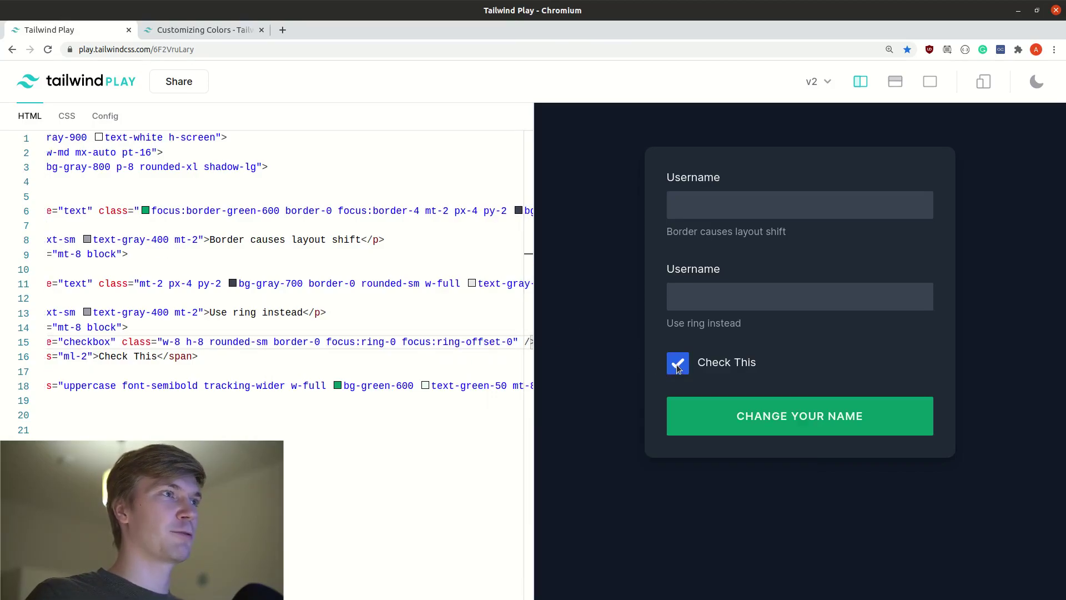
left_click(677, 367)
left_click(681, 367)
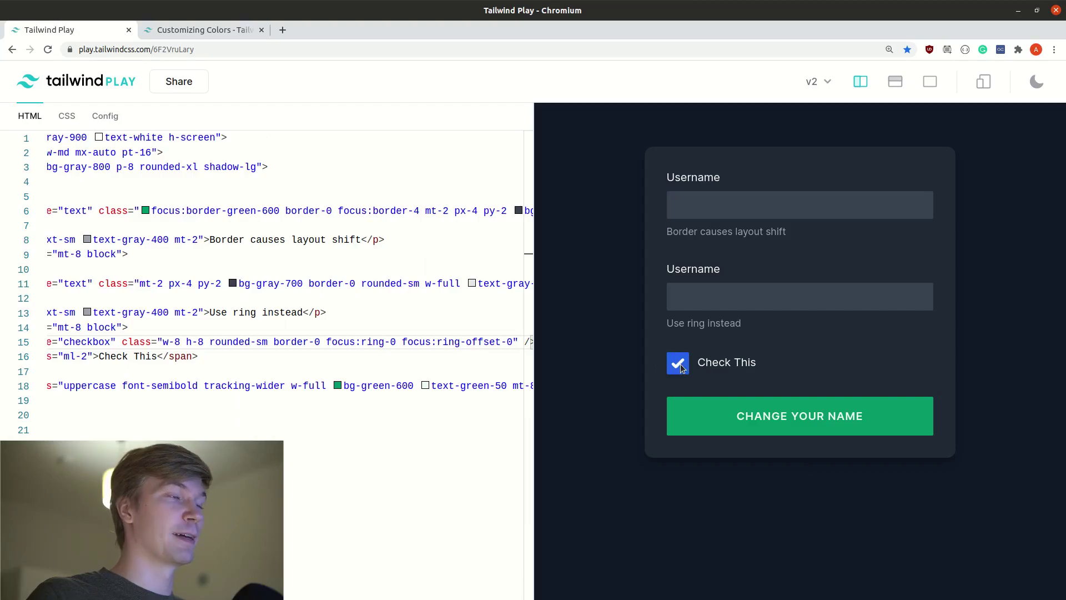
Step: Add bg-gray-700 text-green-600 to the checkbox, tick it, and focus the second Username field
left_click(680, 367)
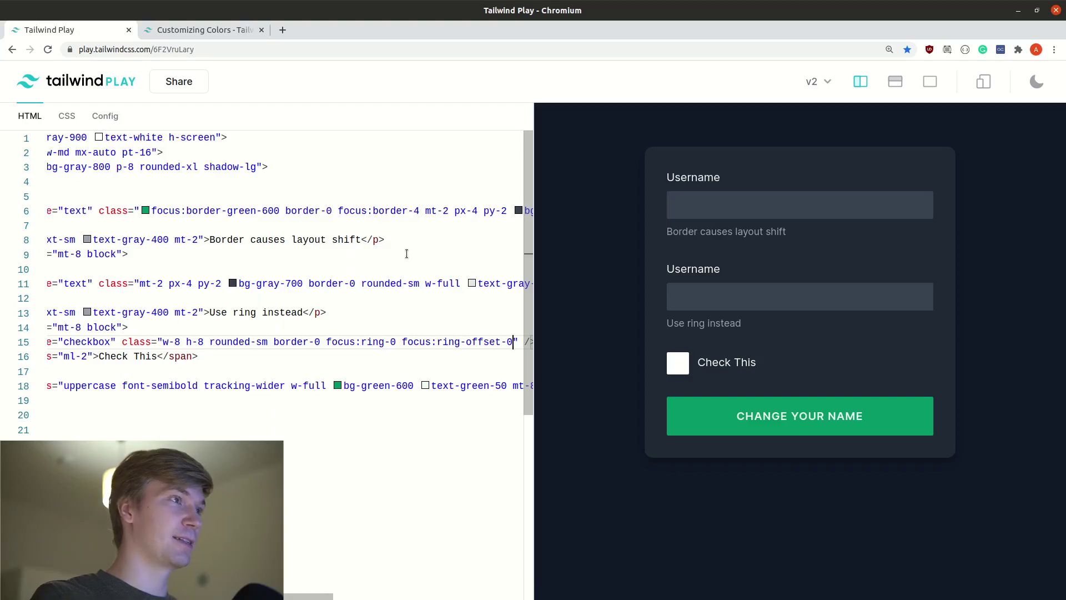
type("bg")
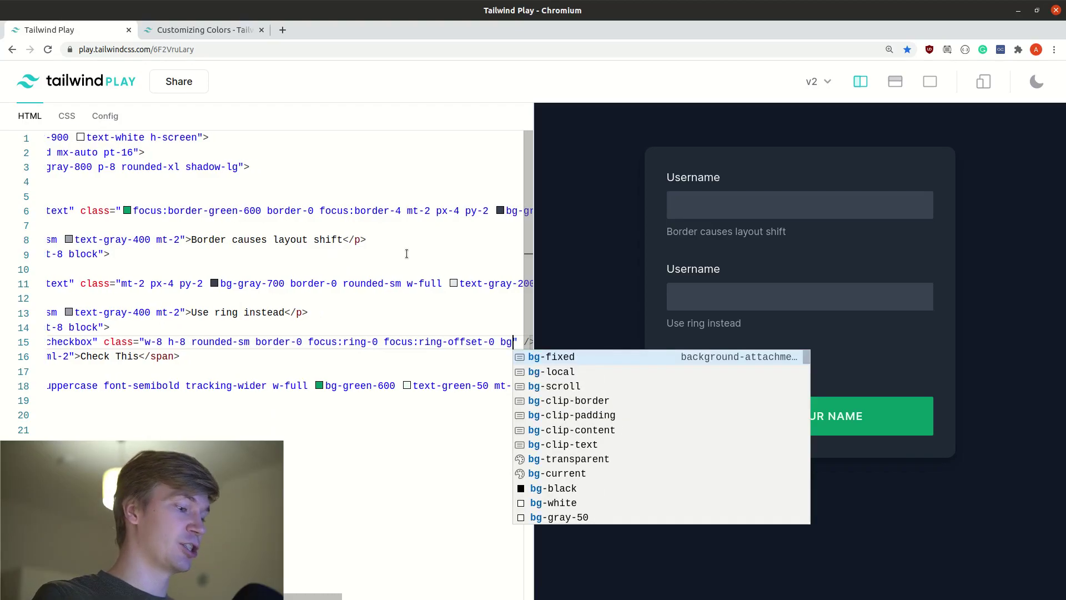
type("-gray-700")
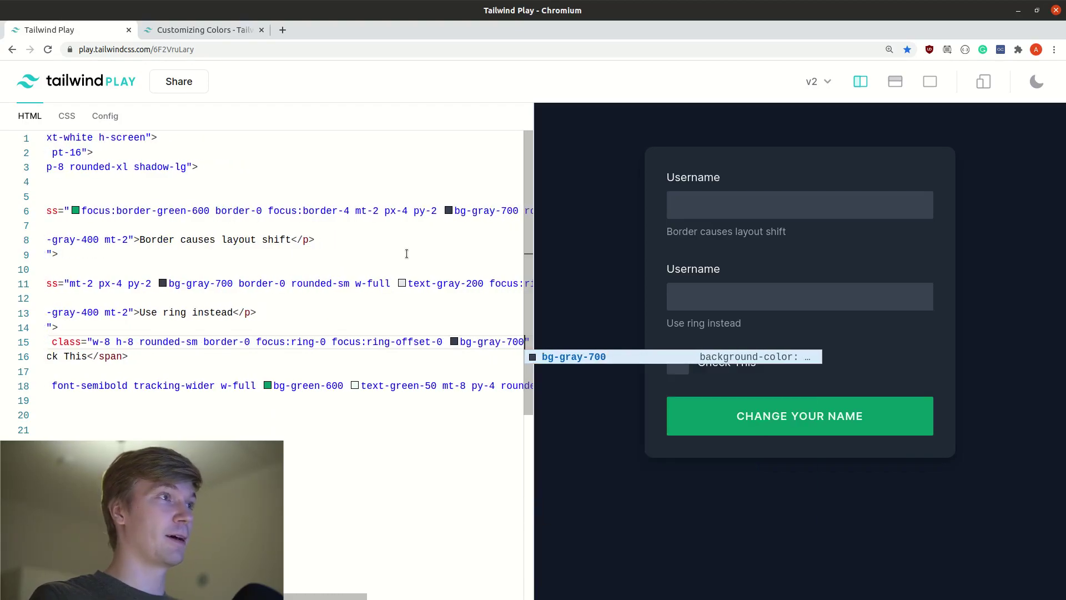
left_click(605, 270)
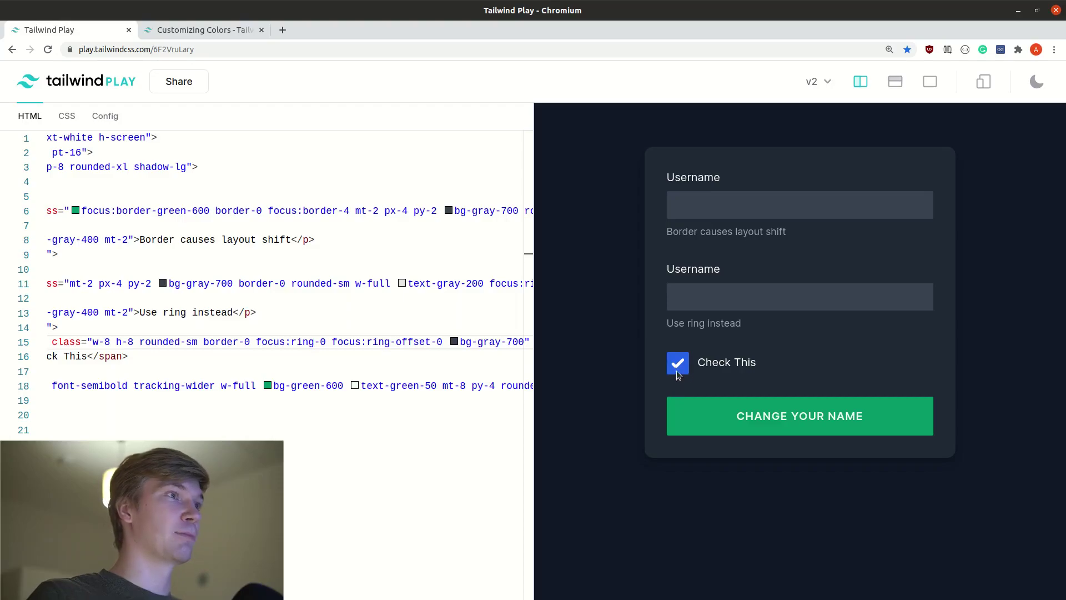
left_click(513, 342)
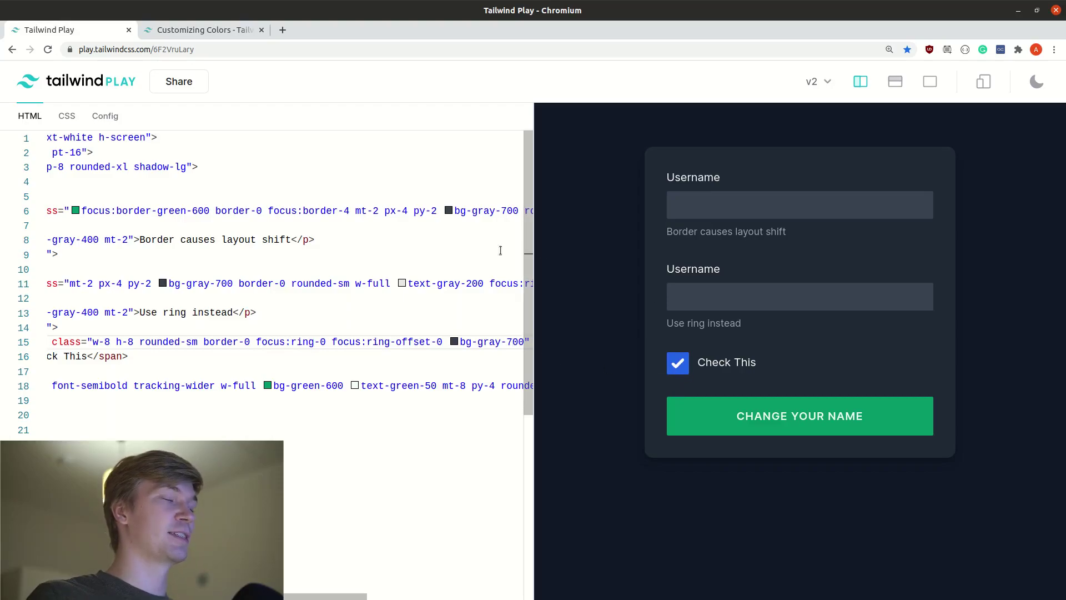
scroll(433, 281, "right", 1)
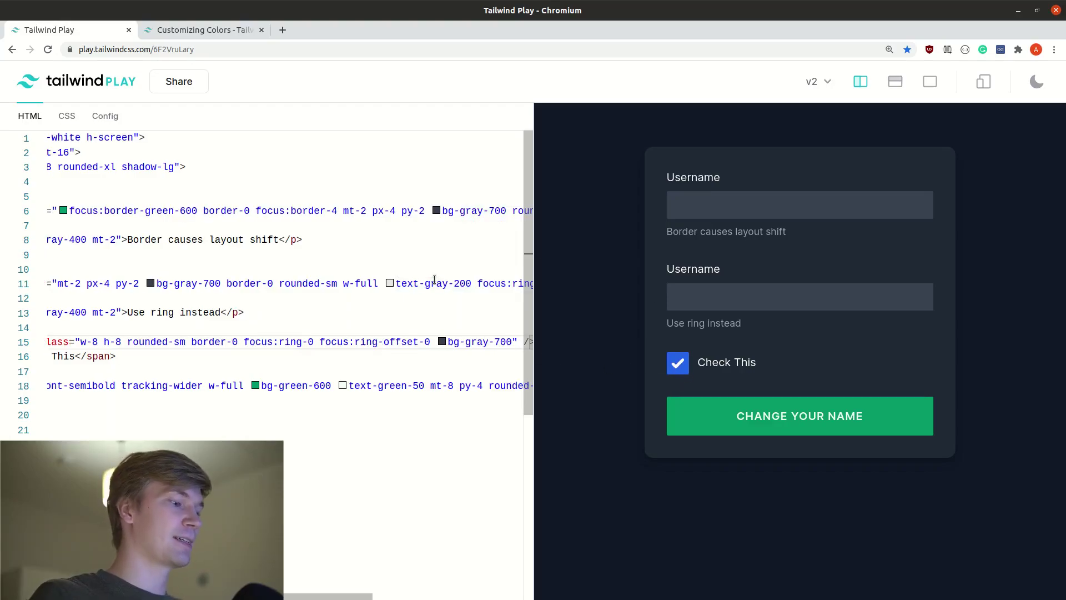
type("text-gr")
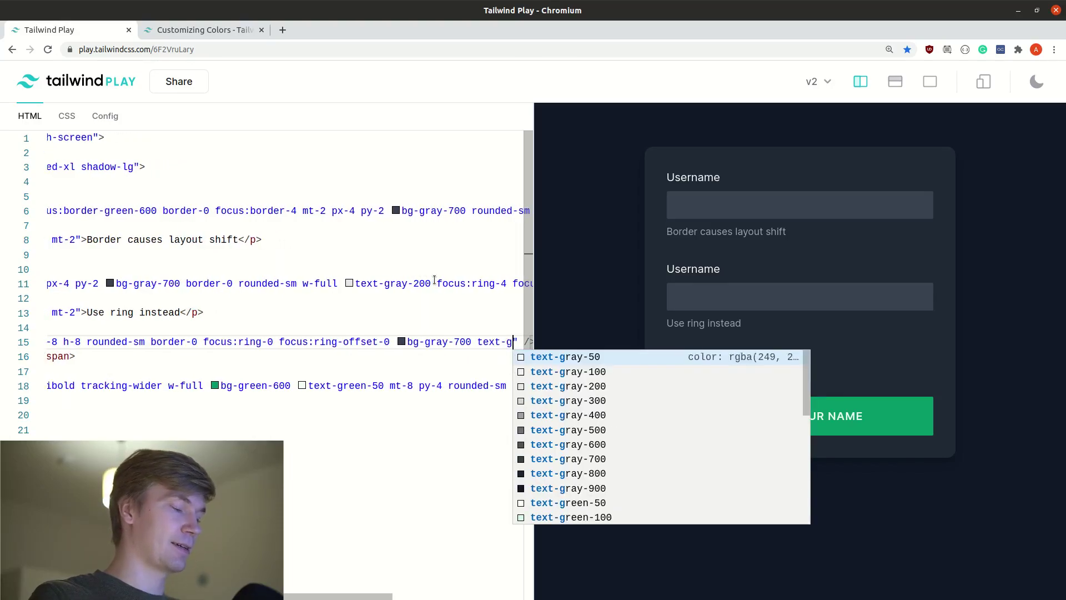
type("een-600")
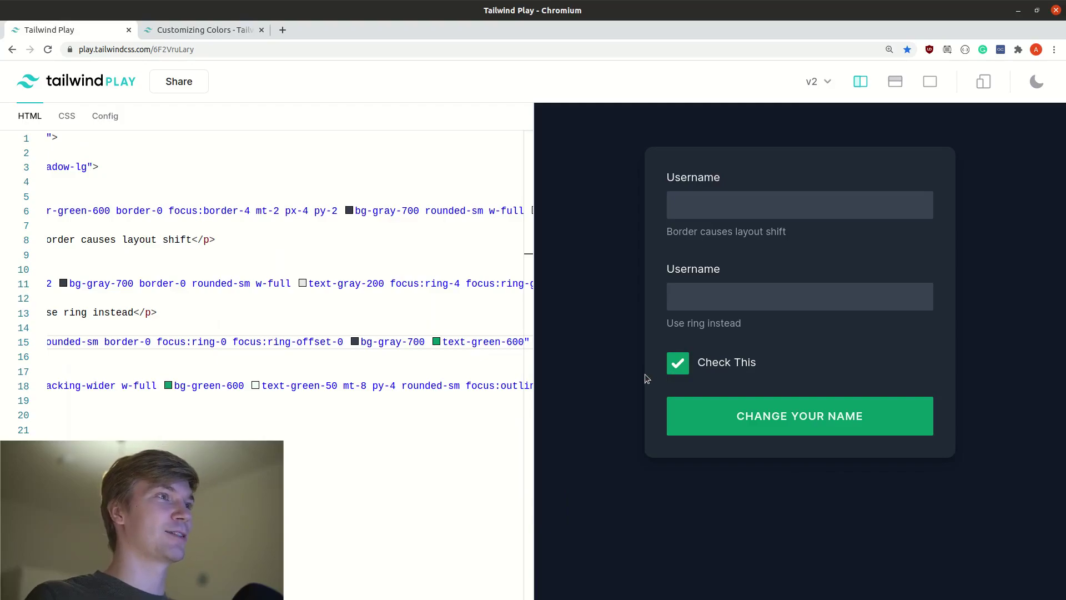
left_click(679, 363)
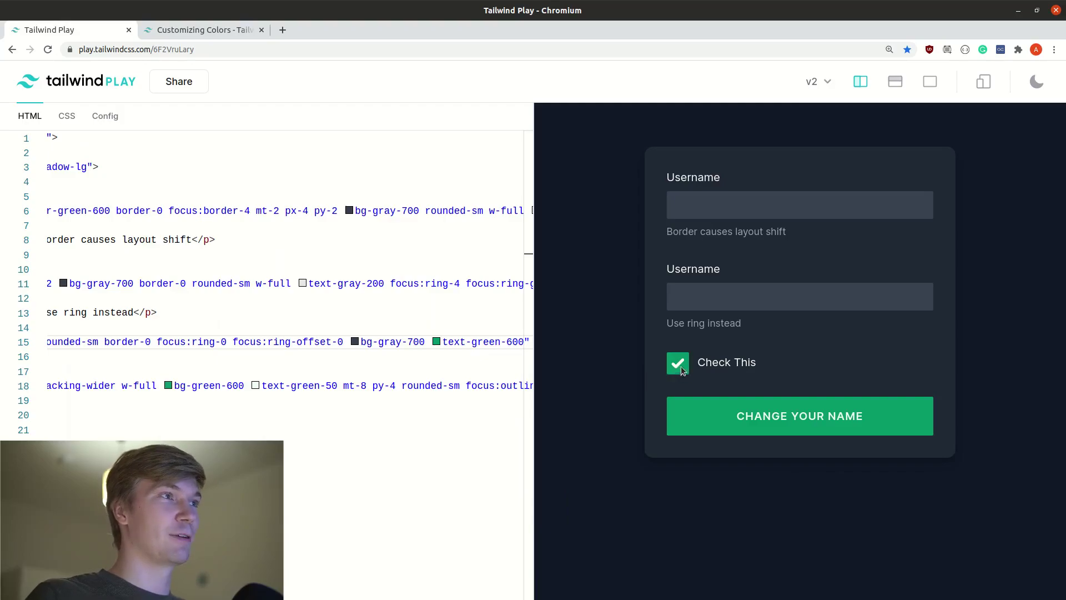
left_click(780, 292)
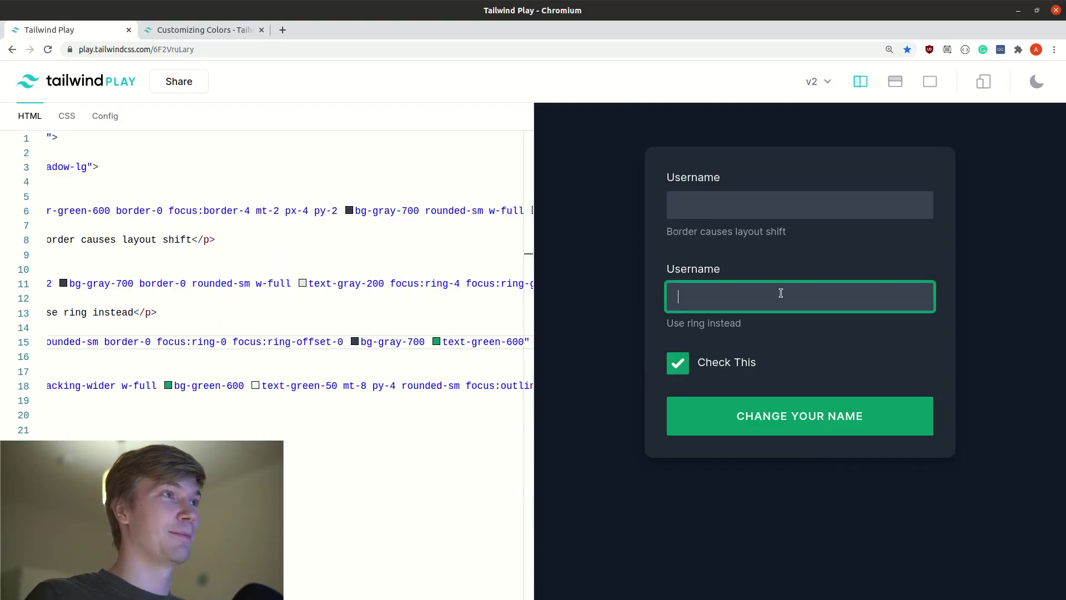
Step: Check the second Username field's ring and copy focus:ring-4 focus:ring-green-600 from line 11
left_click(656, 336)
left_click(664, 294)
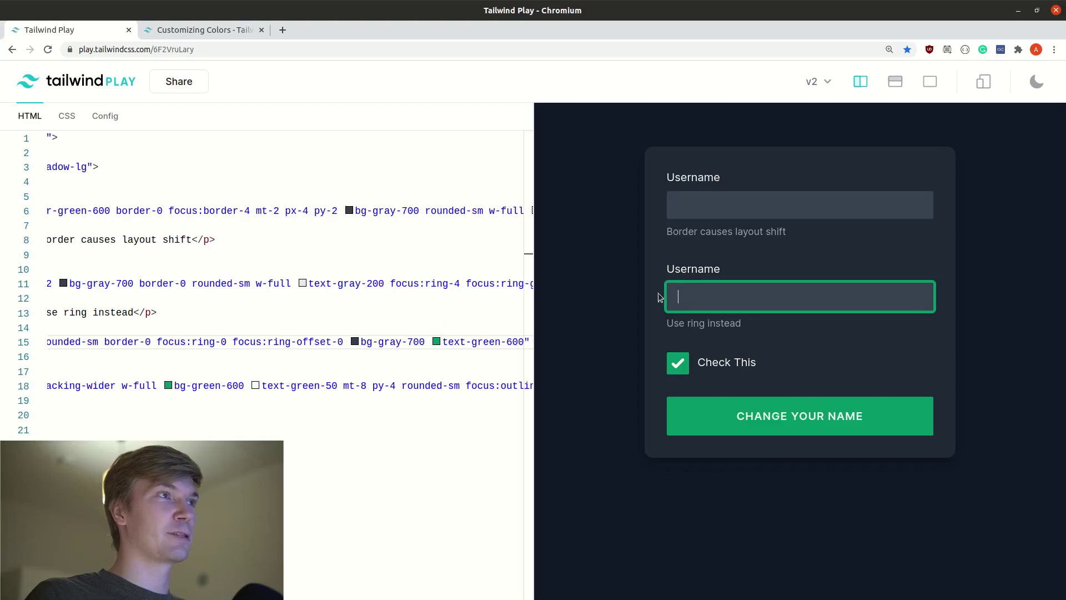
left_click(700, 425)
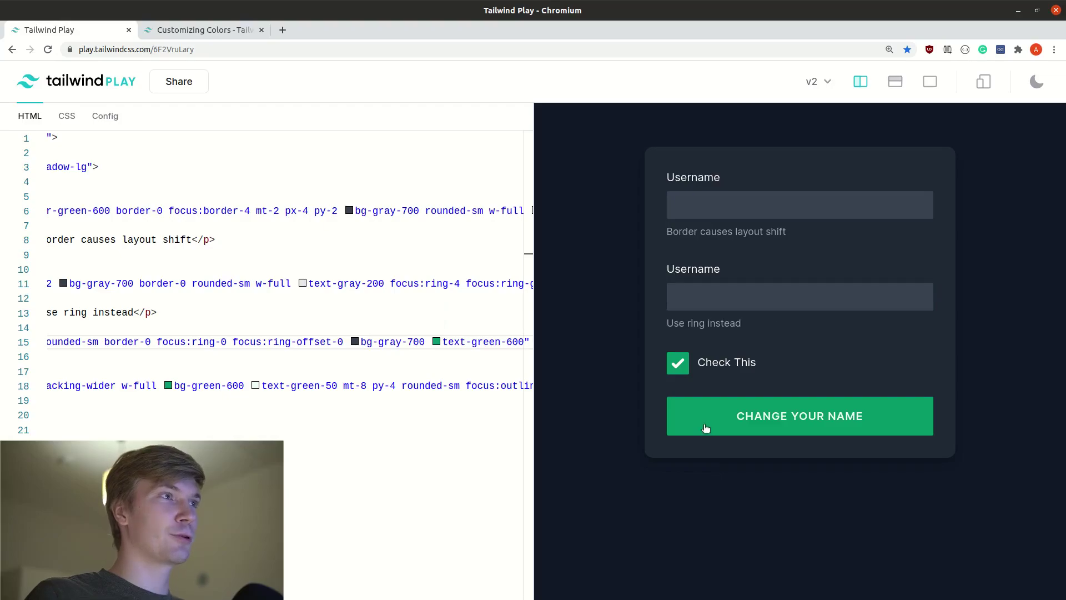
left_click(402, 283)
left_click_drag(392, 283, 514, 283)
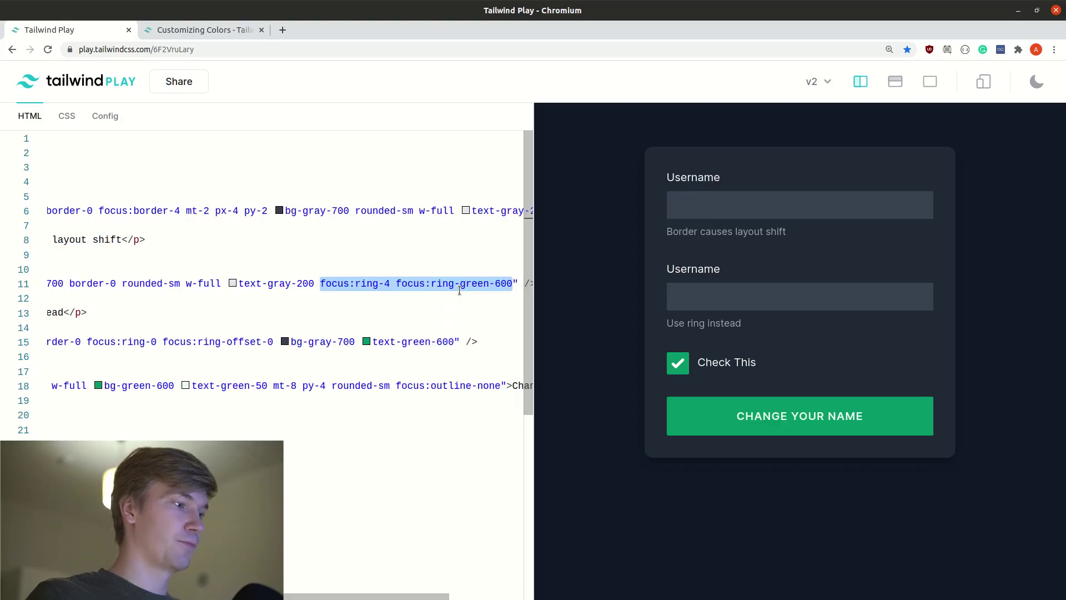
Step: Give the button focus:ring-4 focus:ring-green-500 and open the color palette docs
left_click(500, 384)
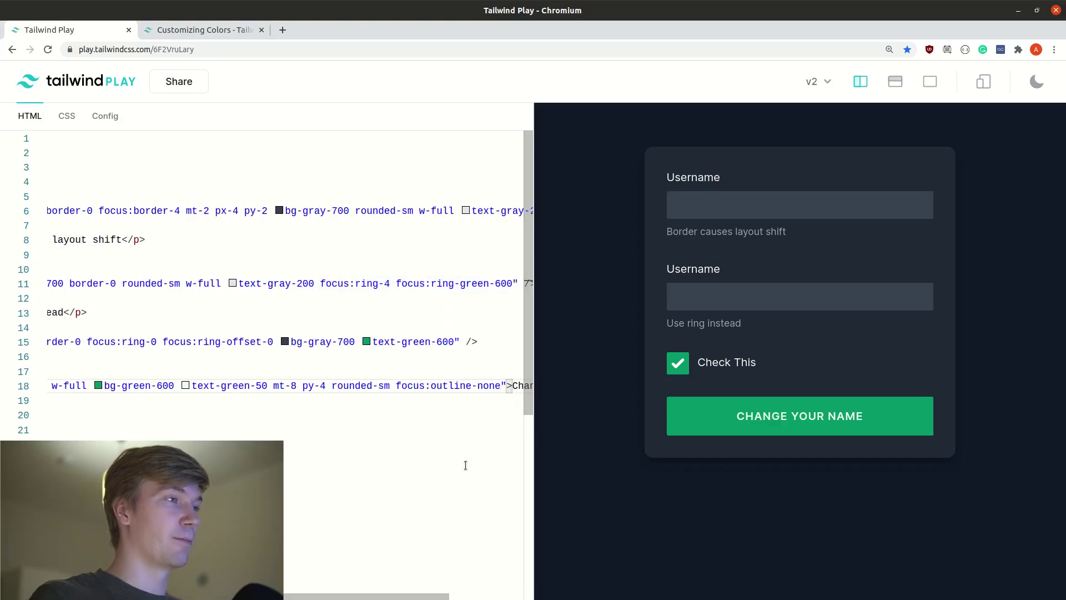
type("focus:ring-4 focus:ring-green-600")
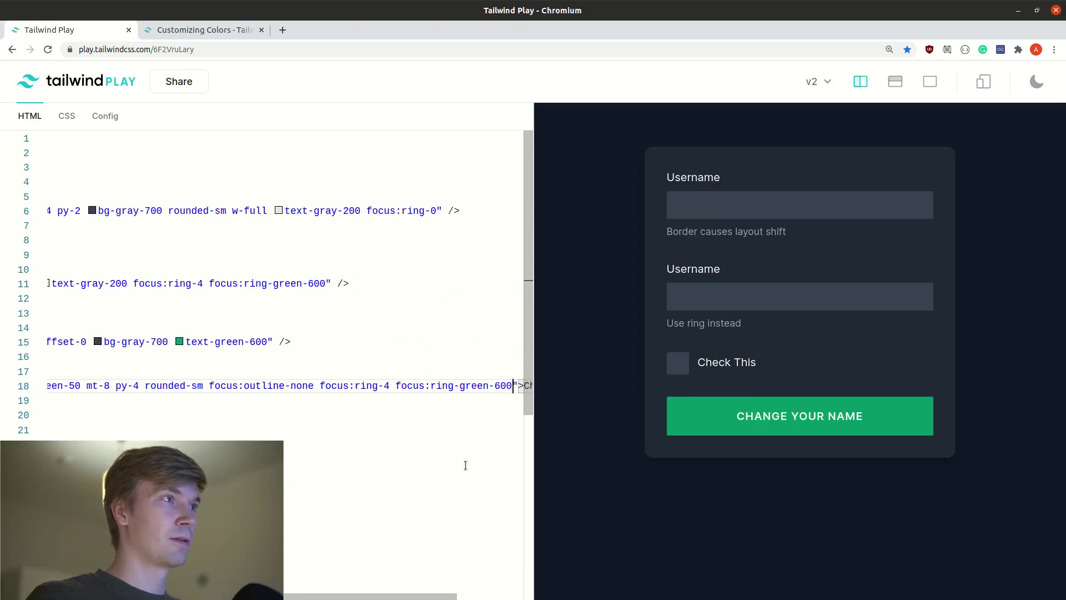
left_click(727, 416)
left_click(719, 461)
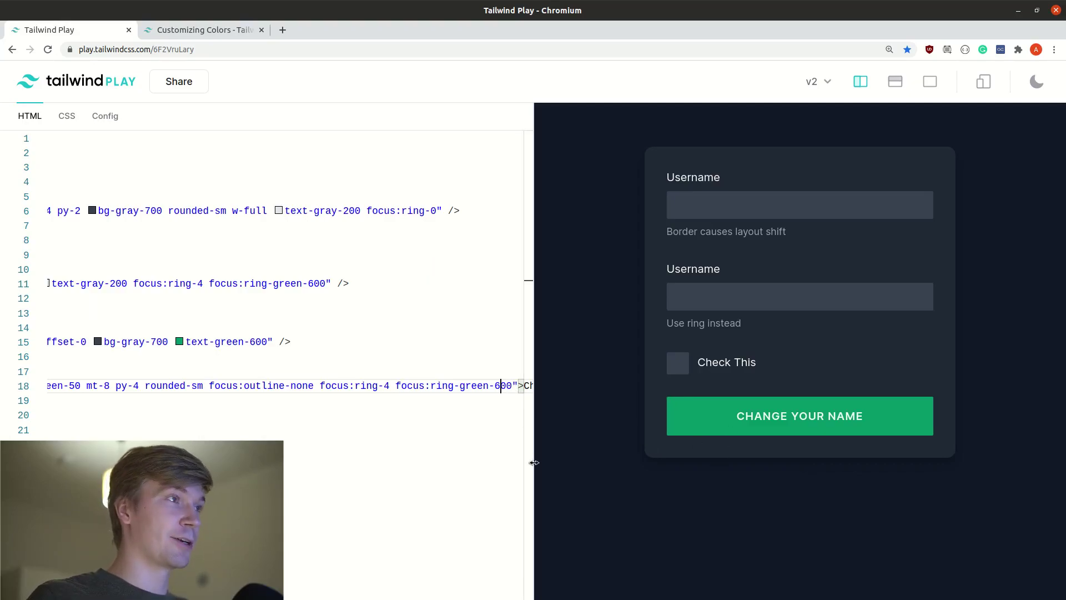
key("BackSpace")
type("5")
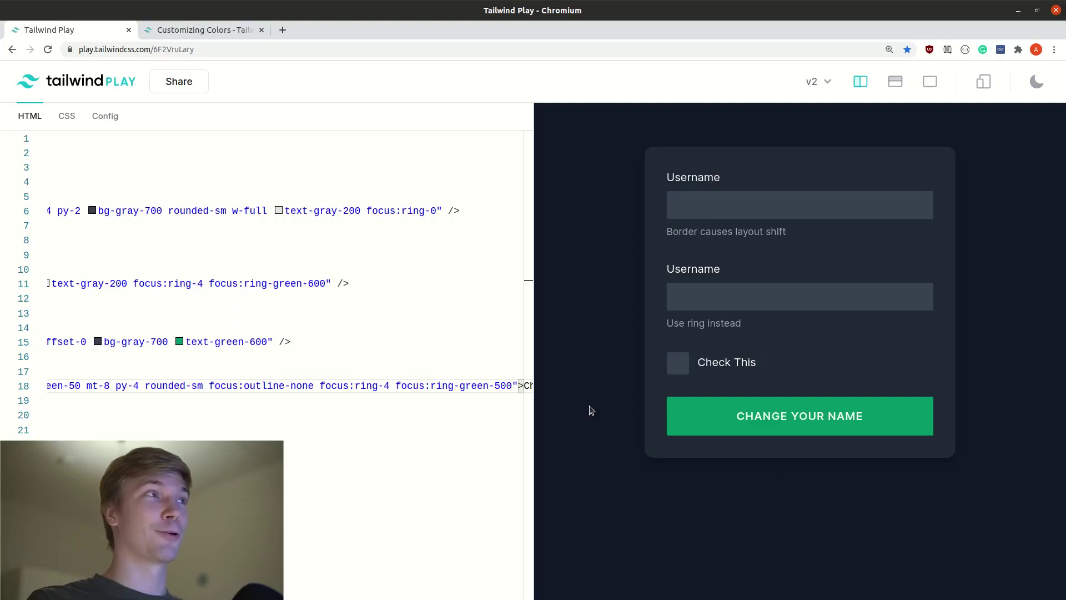
left_click(196, 30)
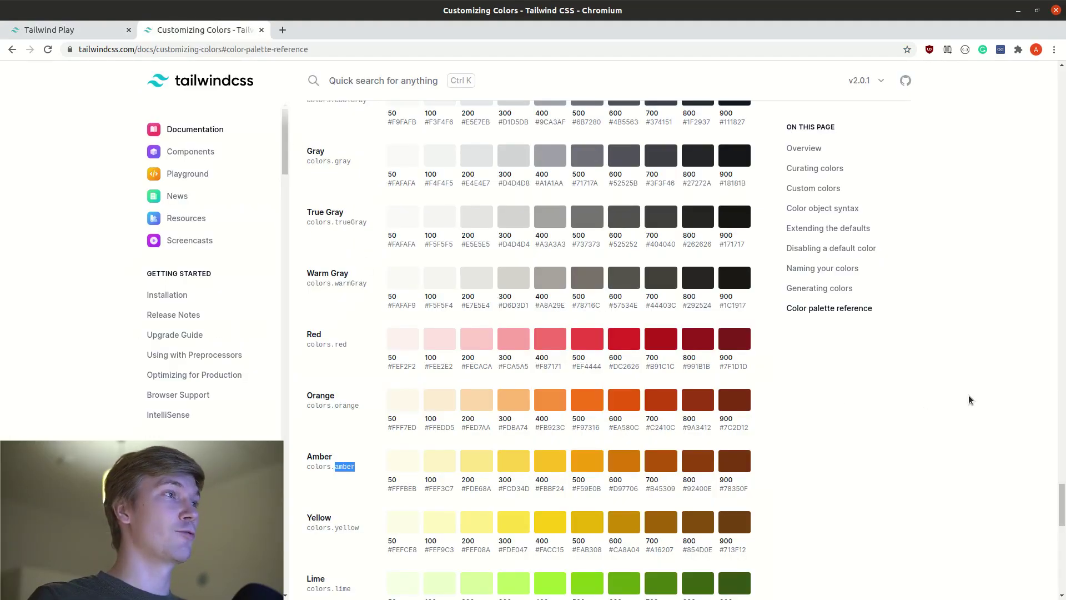
scroll(969, 399, "up", 3)
scroll(965, 385, "up", 1)
scroll(965, 385, "down", 4)
scroll(966, 383, "down", 3)
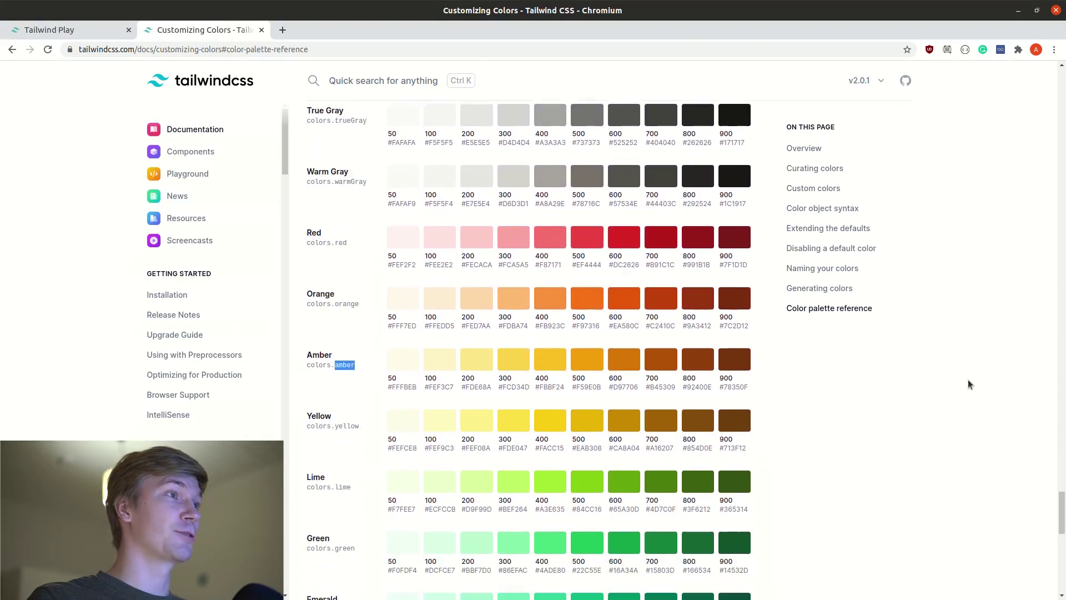
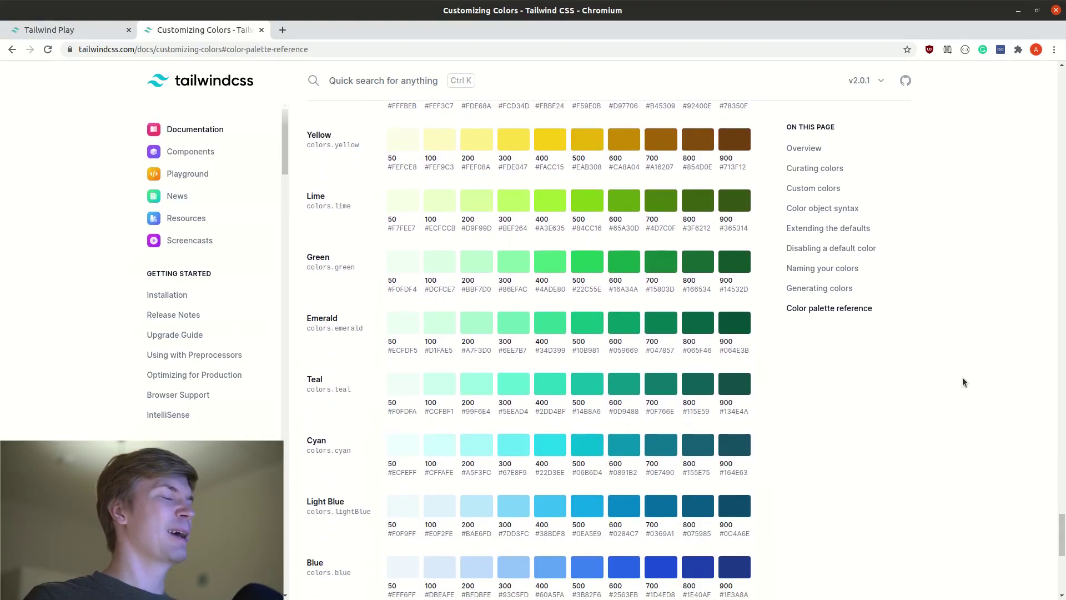
scroll(961, 377, "down", 3)
scroll(959, 373, "down", 3)
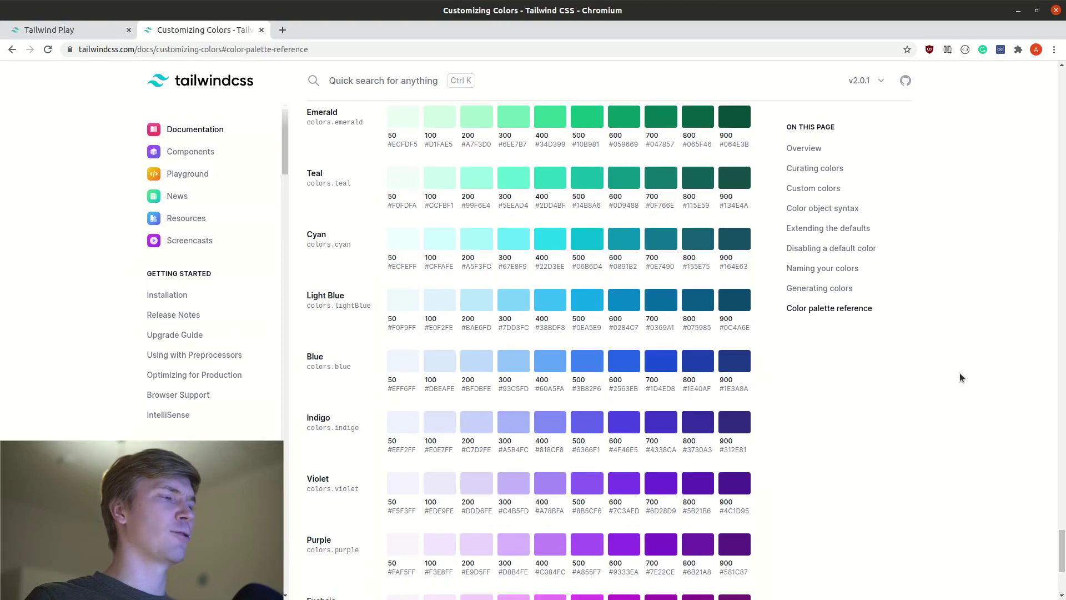
scroll(960, 373, "down", 2)
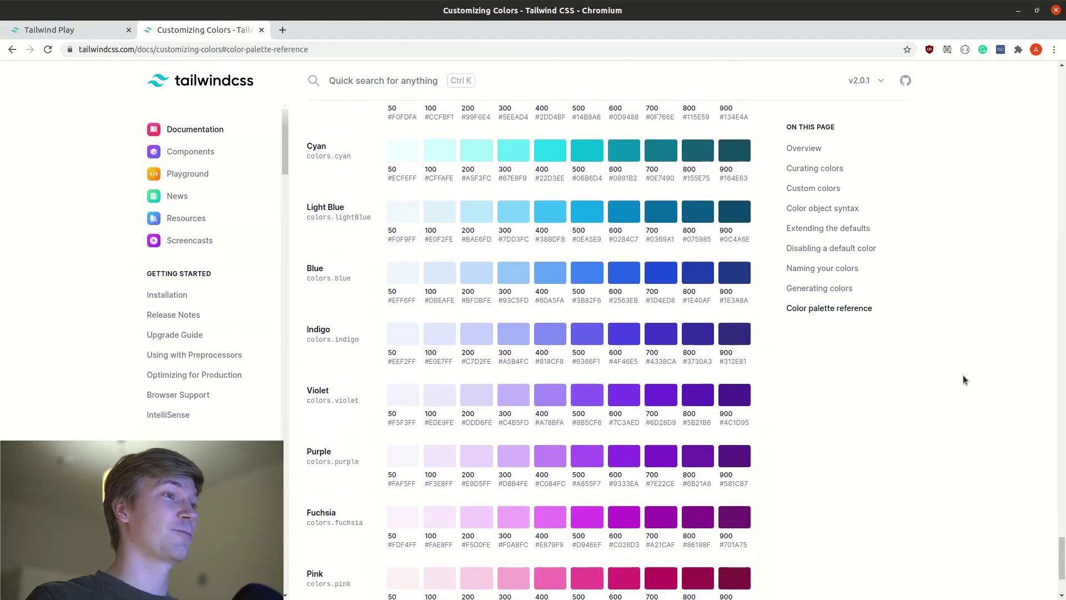
scroll(963, 375, "down", 2)
mouse_move(1061, 566)
left_mouse_down()
mouse_move(1058, 489)
mouse_move(1058, 500)
left_mouse_up()
Step: Pick out the 'blueGray' name from colors.blueGray in the docs' color palette reference
left_click(49, 29)
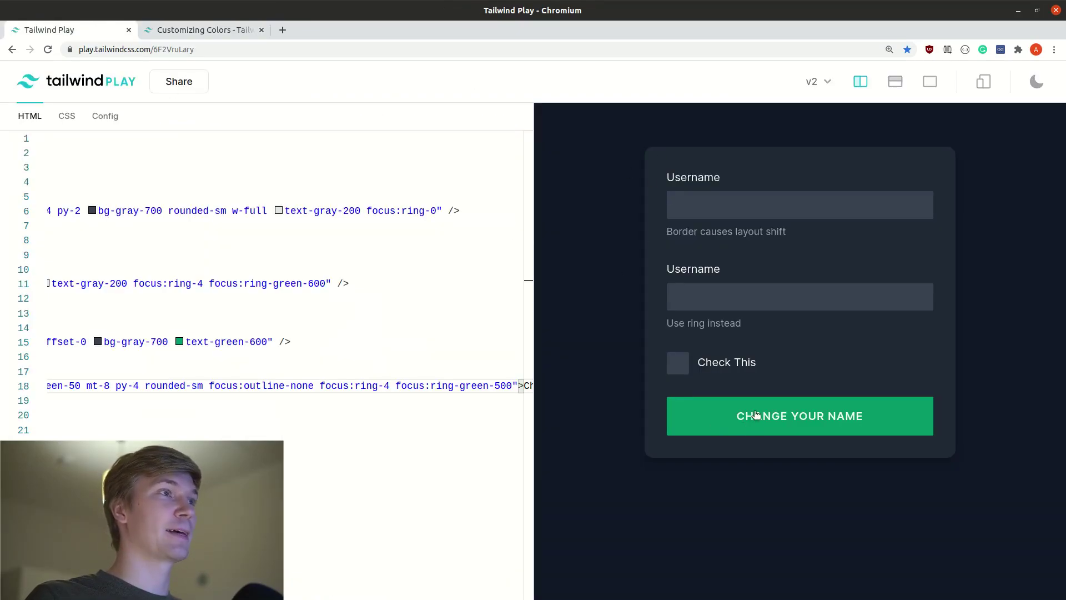
left_click(198, 31)
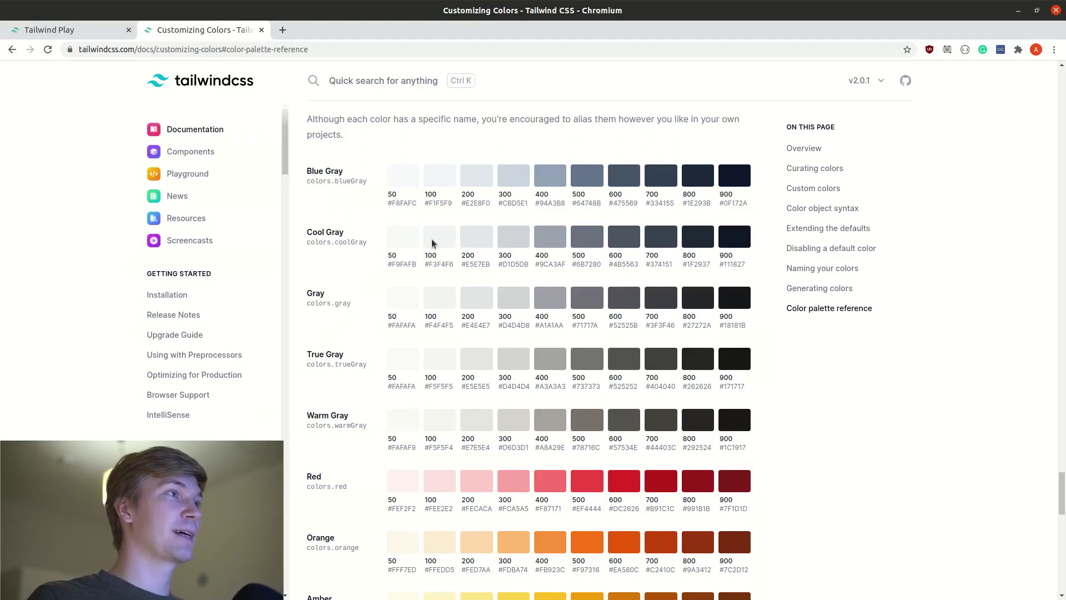
double_click(354, 180)
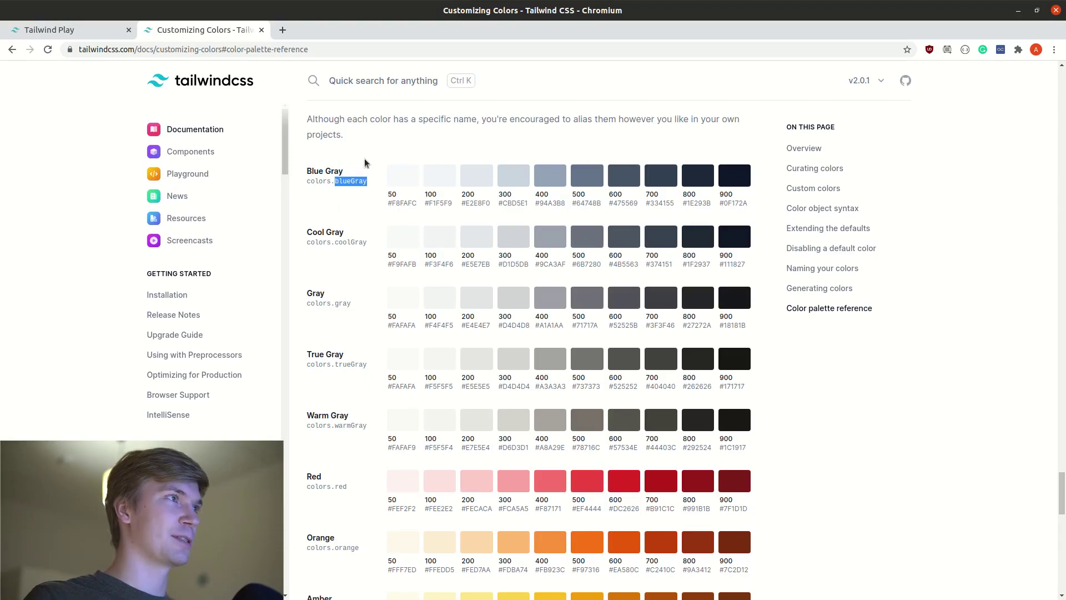
Step: Add 'gray: colors.blueGray,' to the config's colors object and add line 1's missing ')'
left_click(67, 29)
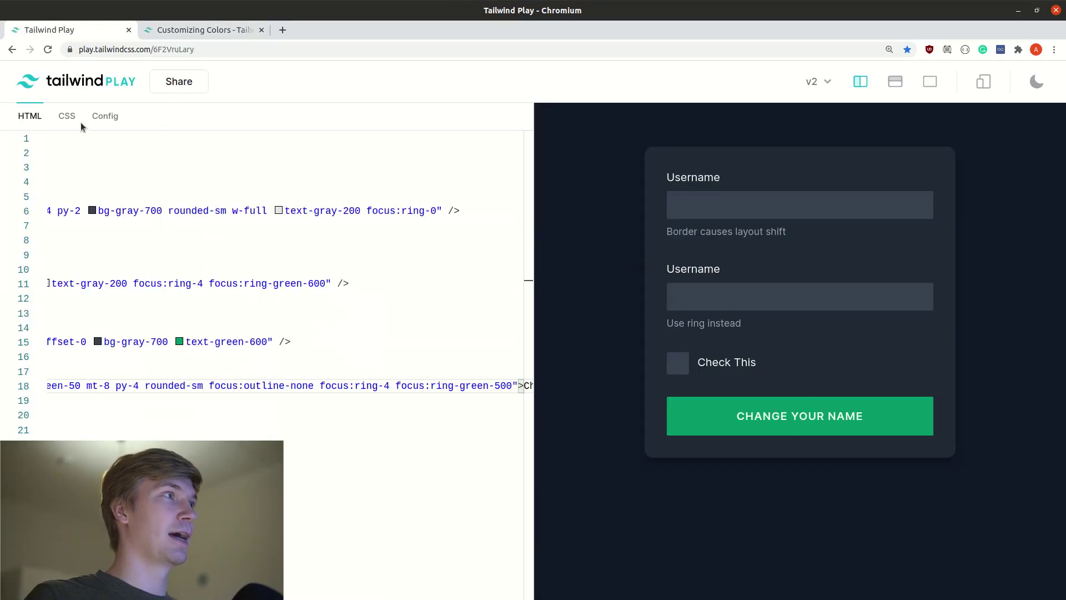
left_click(105, 116)
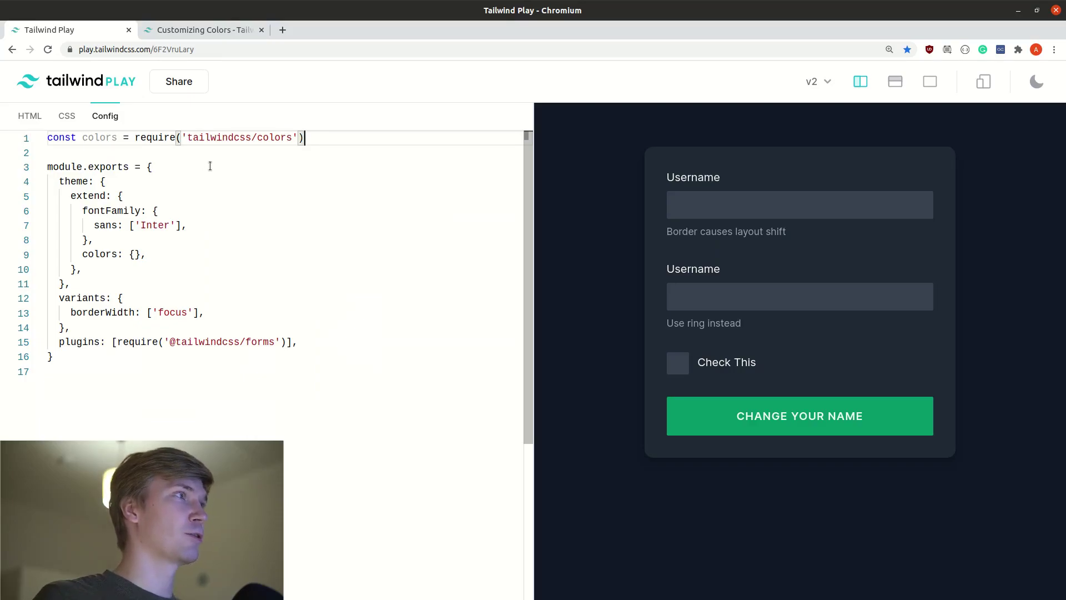
left_click(104, 180)
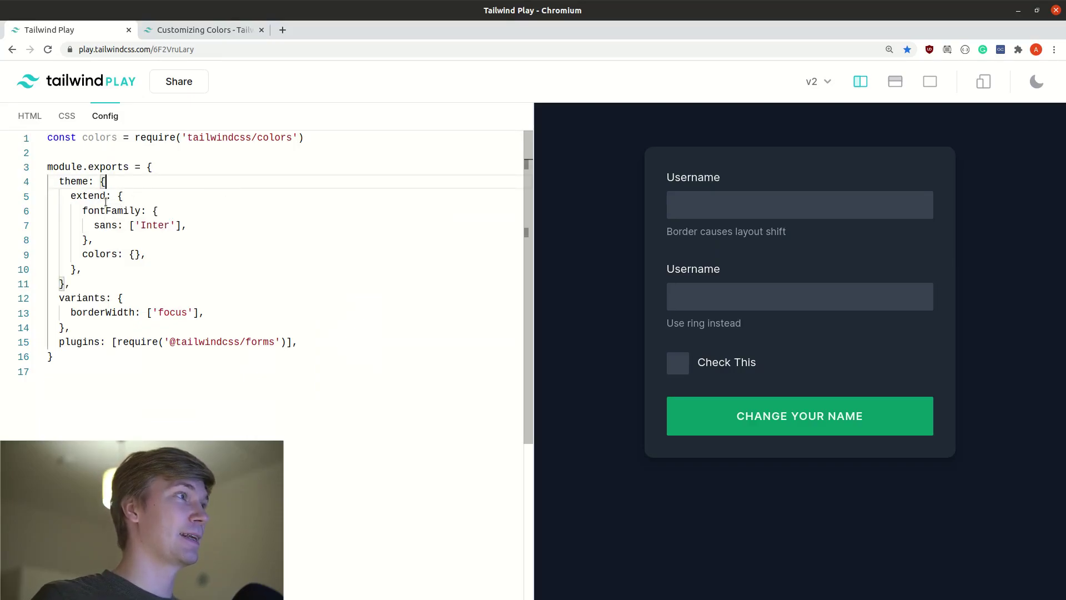
left_click(136, 254)
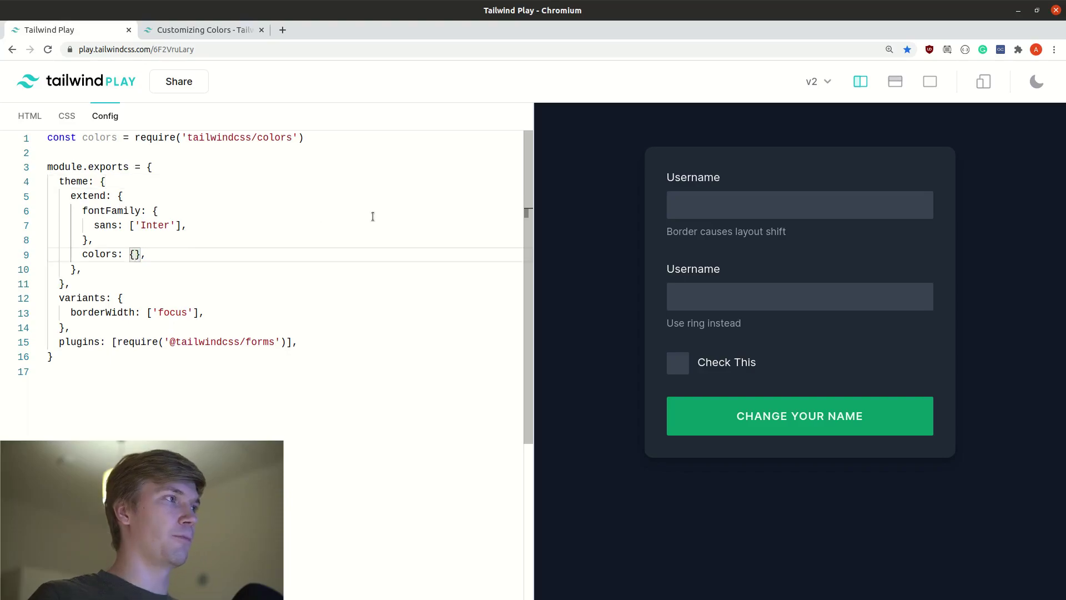
key("Return")
type("gr")
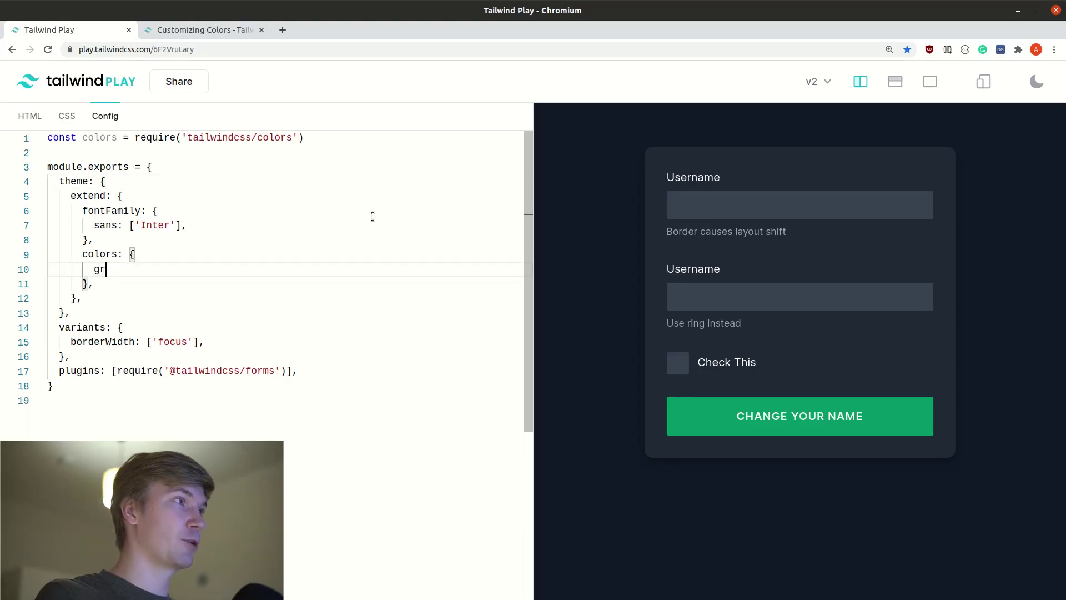
type("ay: ")
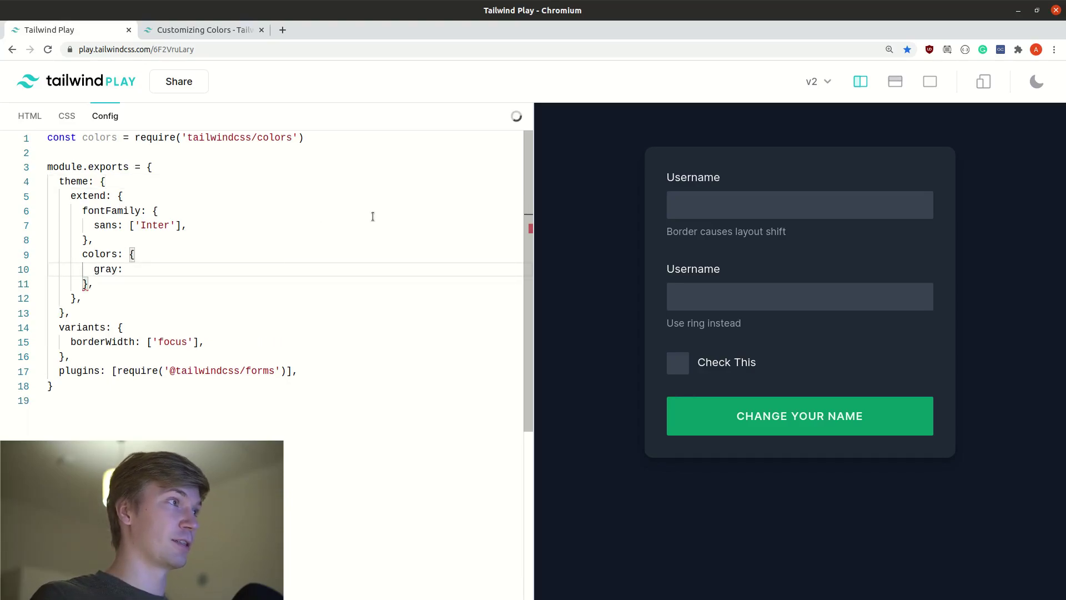
type("colors")
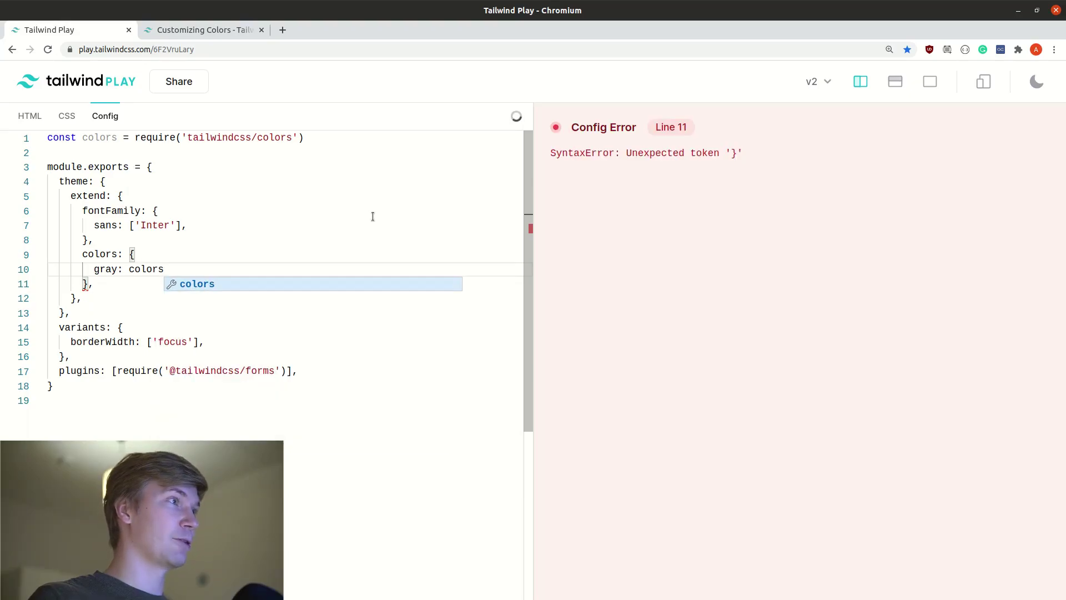
type(".blueGray,")
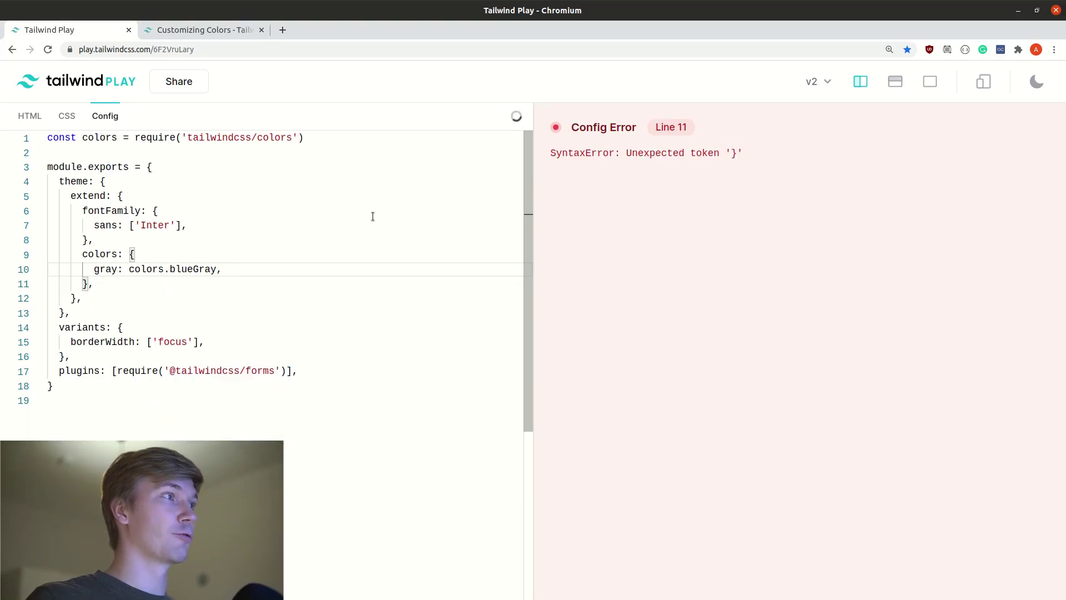
left_click(370, 252)
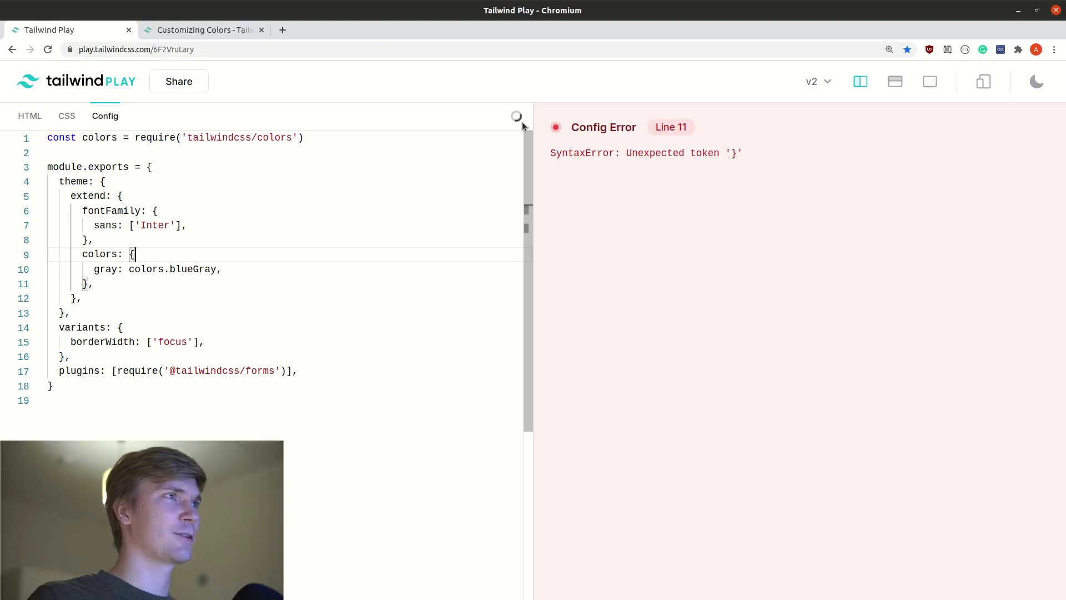
left_click(311, 137)
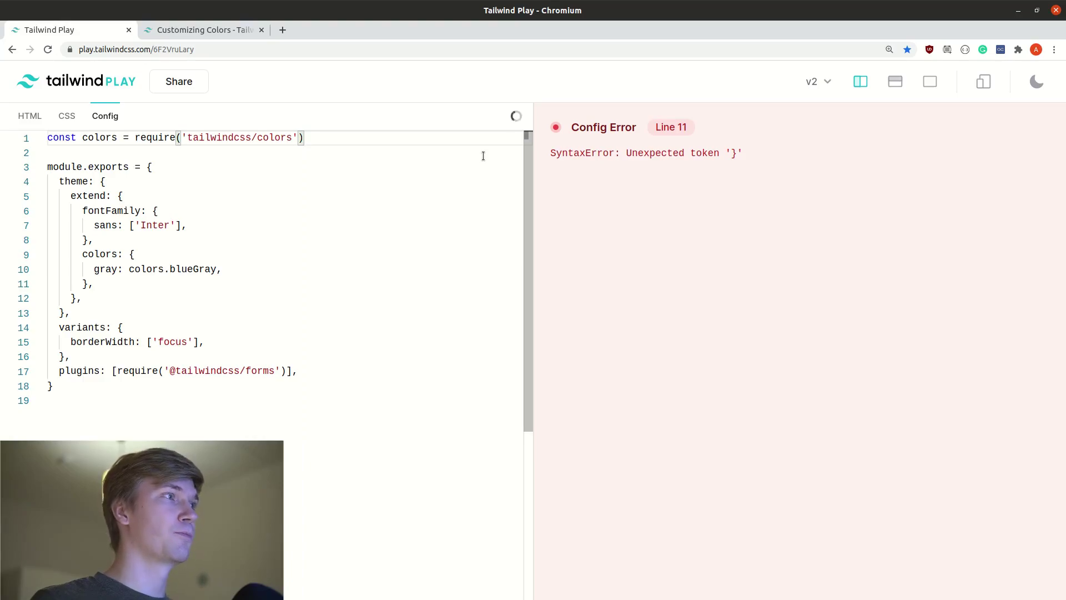
type(")")
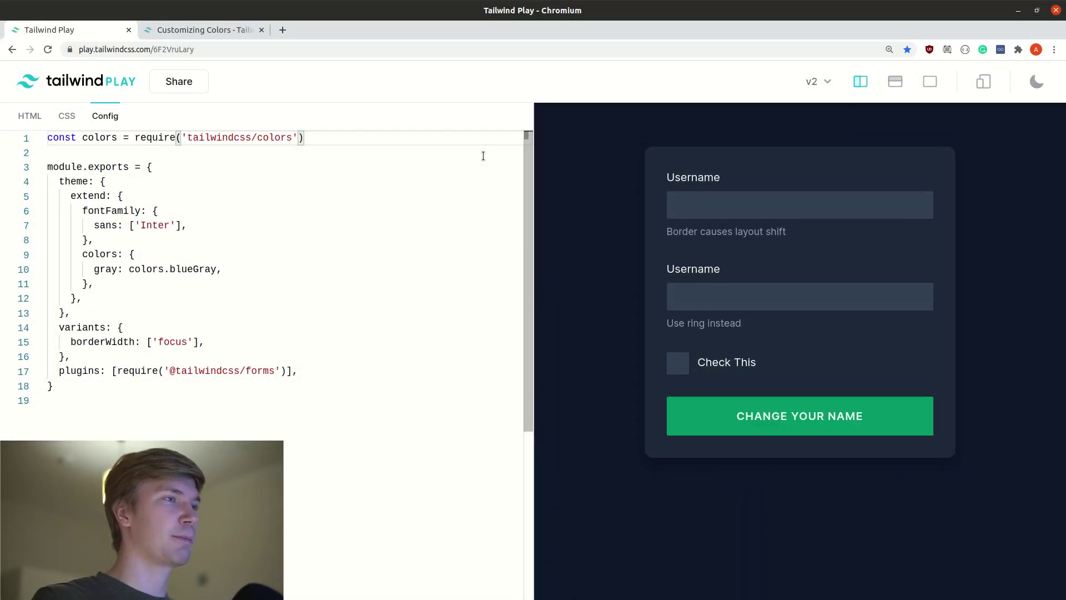
Step: Select 'amber' from colors.amber in the palette docs, then return to the playground
left_click(203, 30)
scroll(558, 317, "down", 3)
scroll(573, 303, "down", 3)
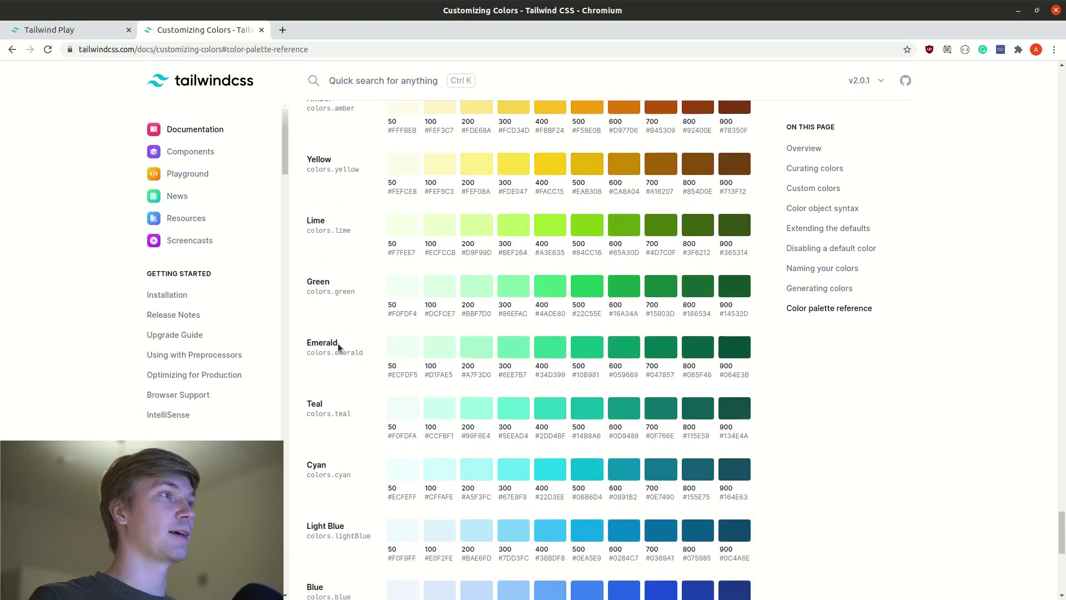
scroll(338, 346, "up", 2)
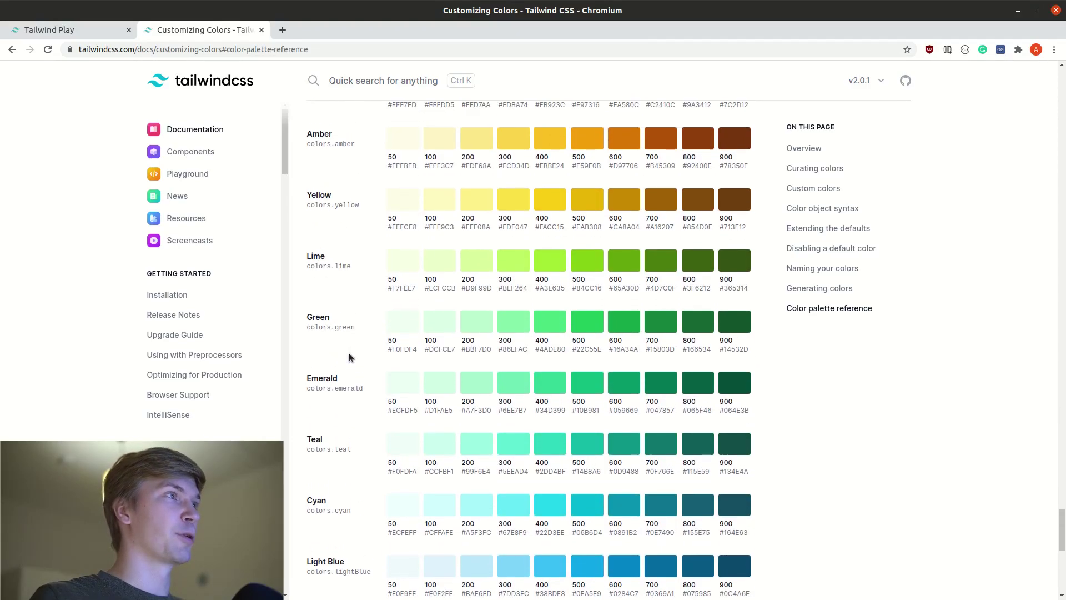
scroll(350, 316, "up", 1)
double_click(345, 226)
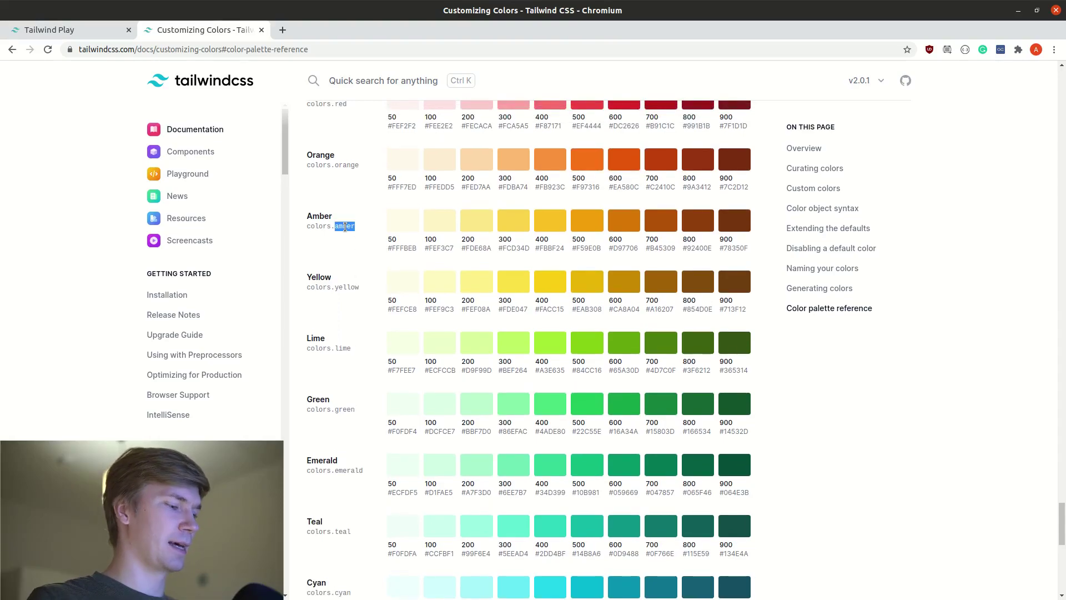
key("ctrl+shift+Tab")
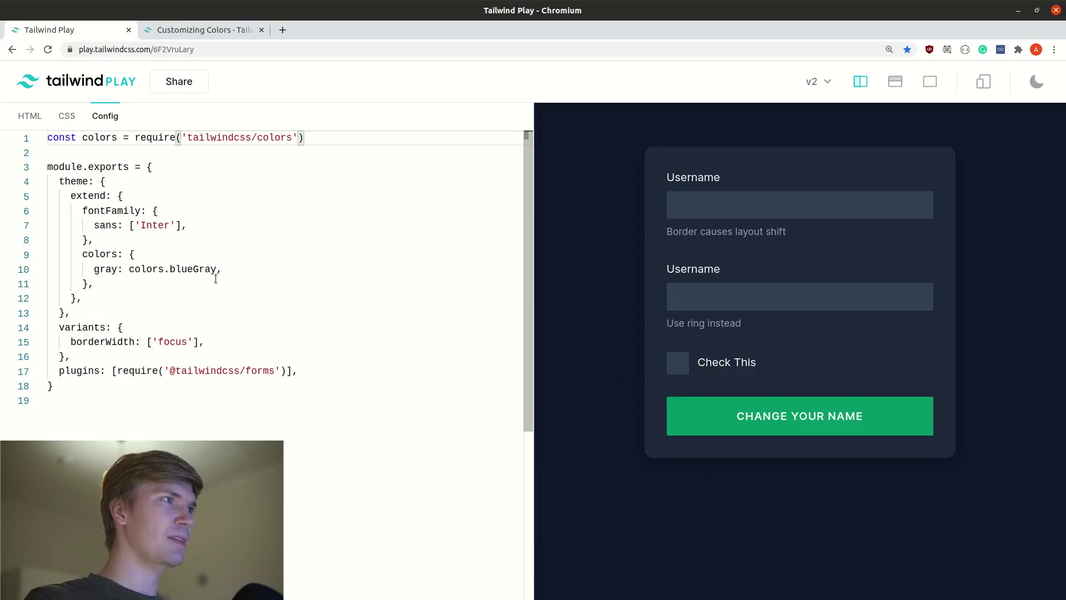
Step: Add 'green: colors.amber,' on a new line below the blueGray mapping
left_click(232, 268)
key("Return")
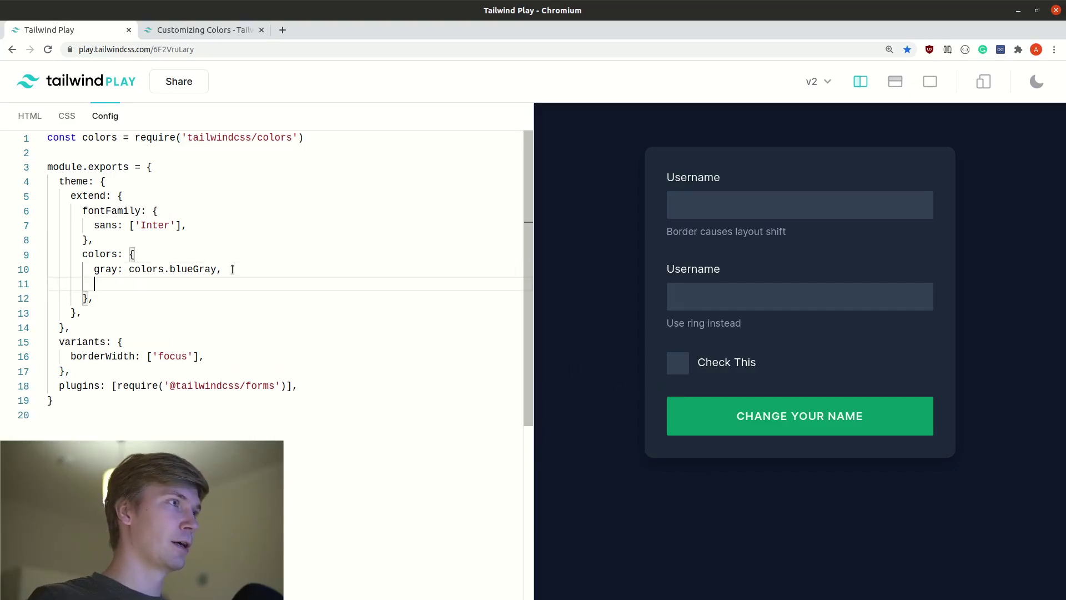
type("green:")
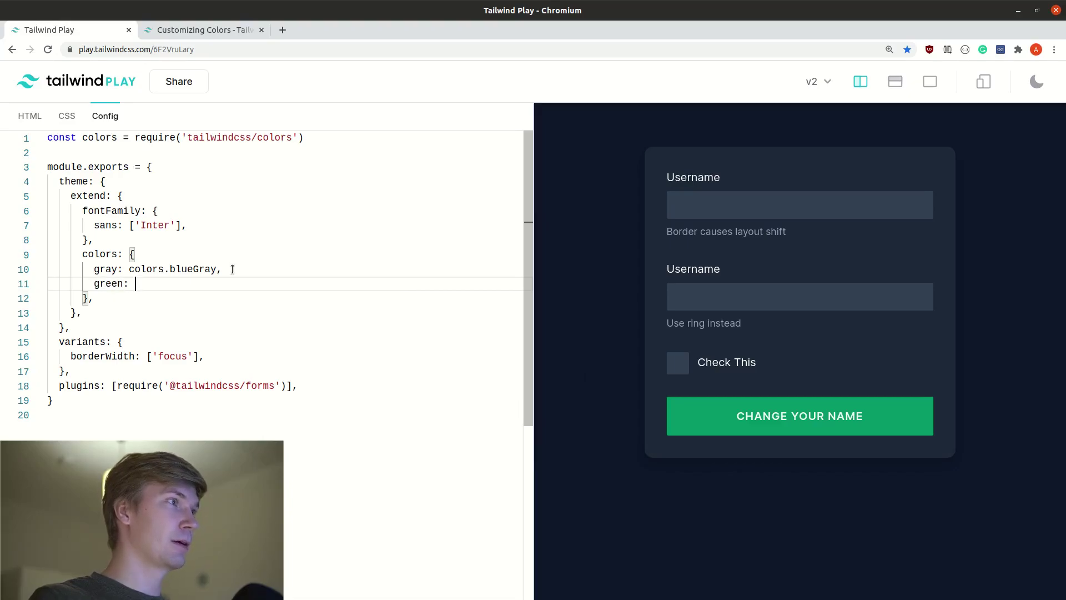
type(" colors.")
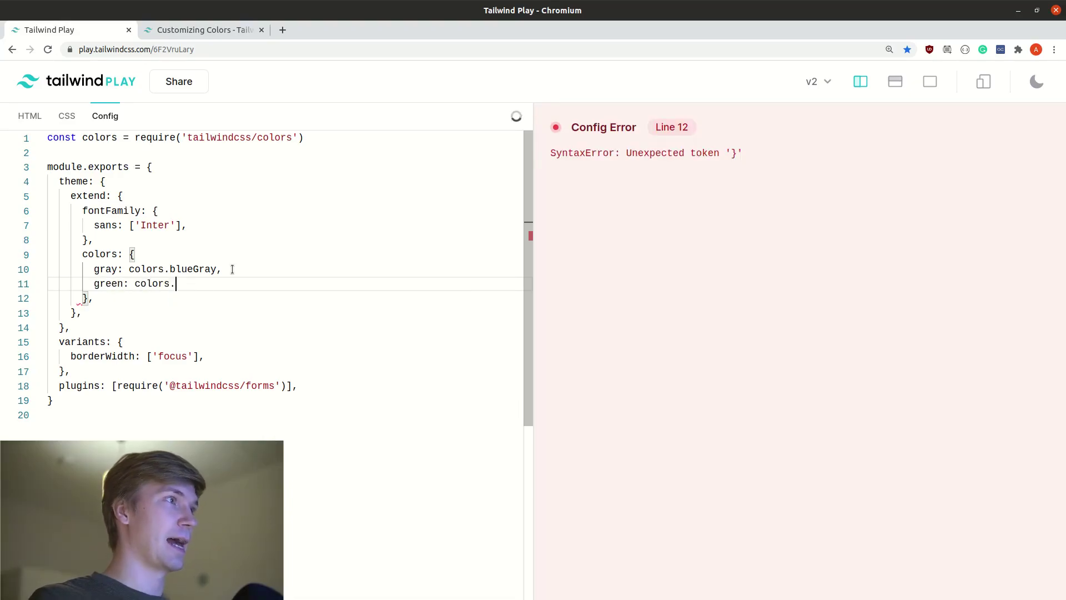
type("amber,")
left_click(333, 153)
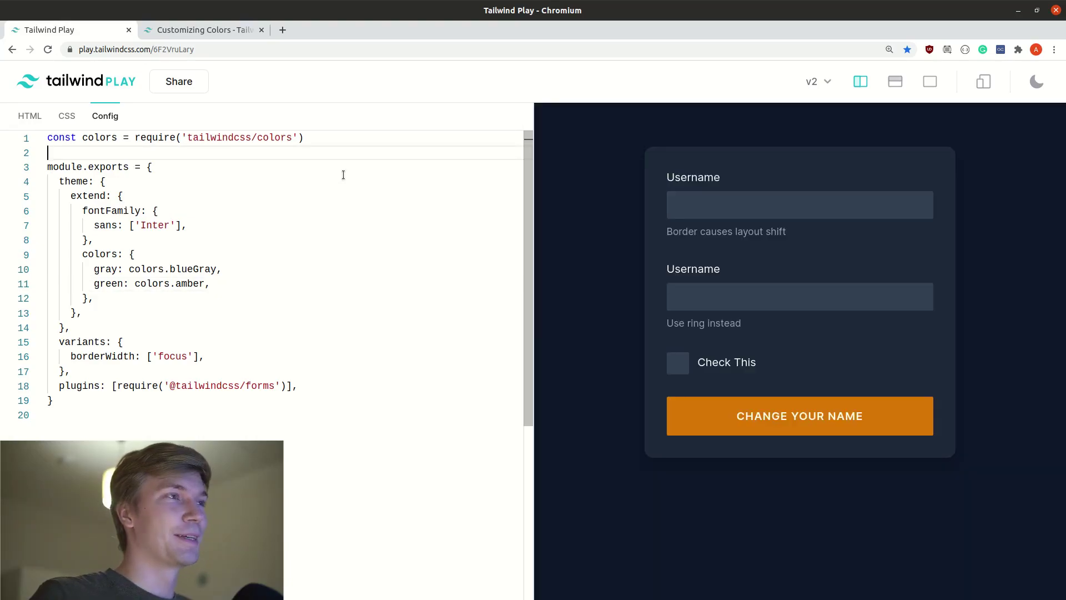
Step: Focus the second Username field, Check This and Change Your Name to confirm the amber focus and check styles
left_click(759, 297)
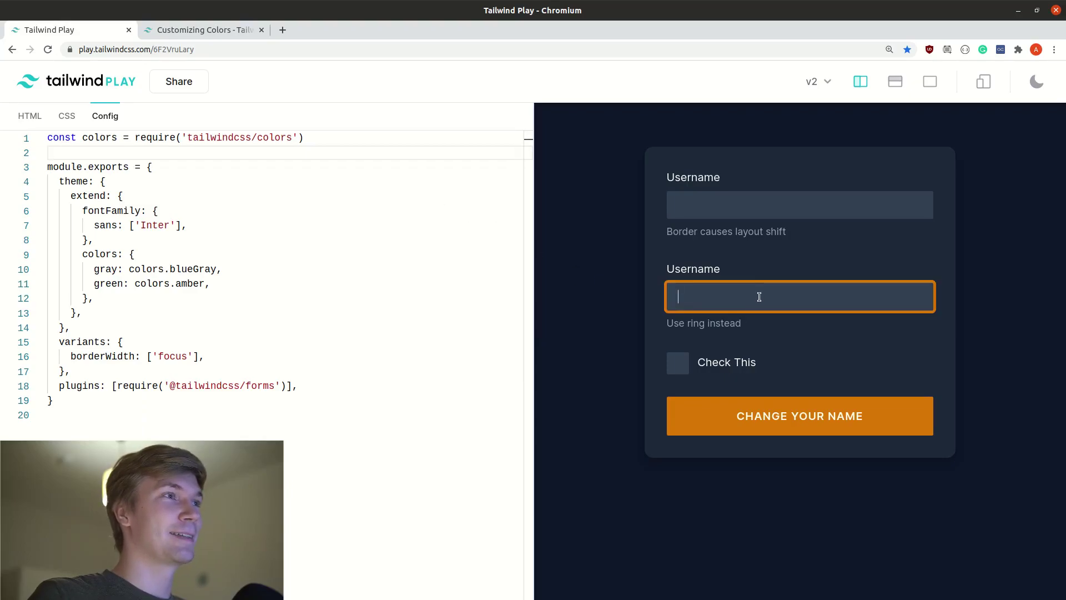
left_click(678, 364)
left_click(721, 420)
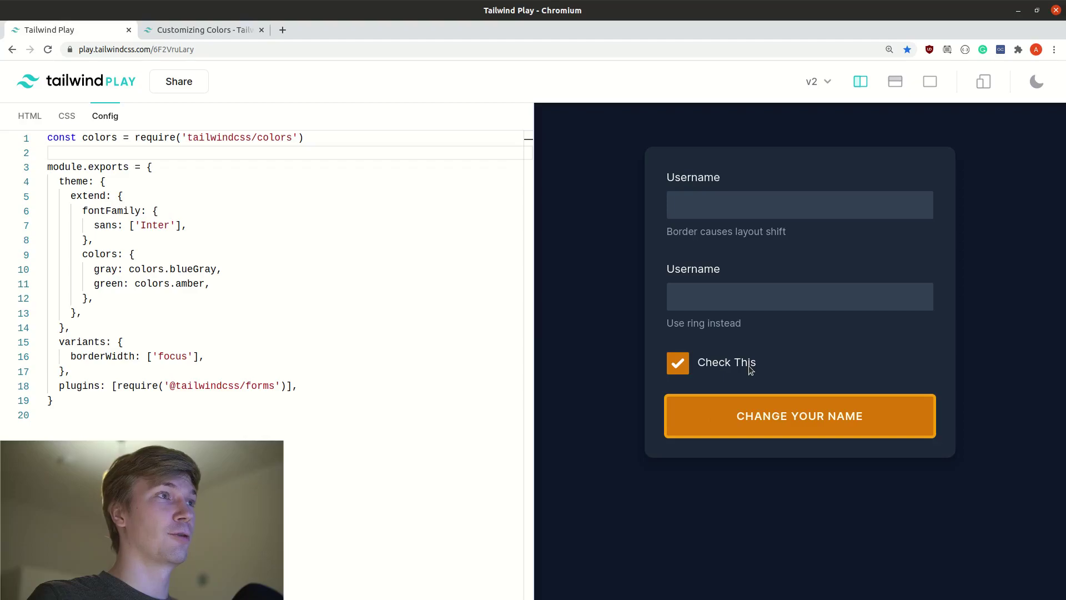
left_click(757, 298)
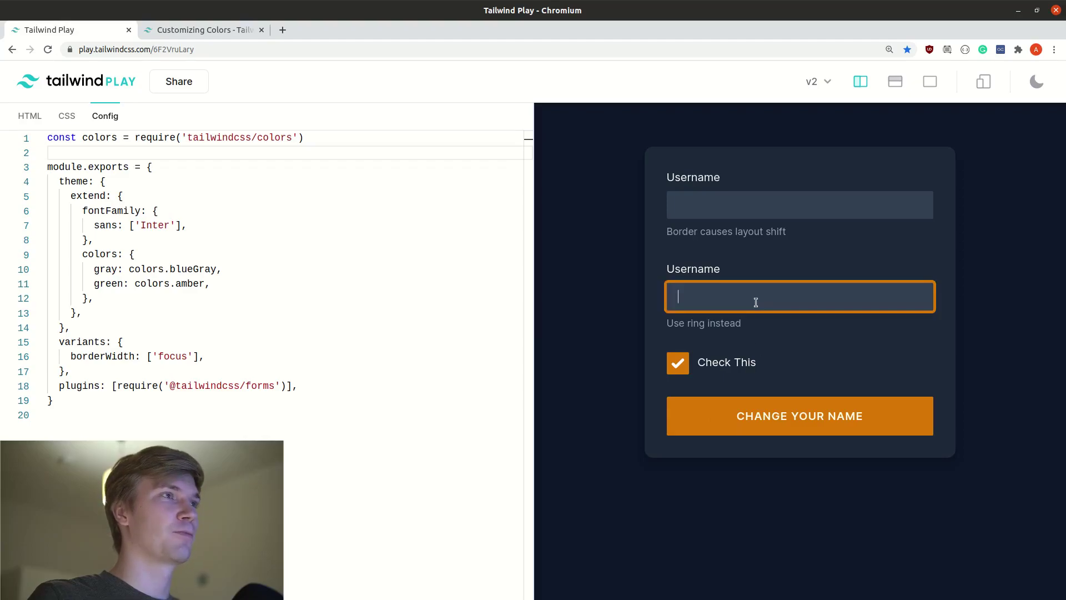
left_click(654, 280)
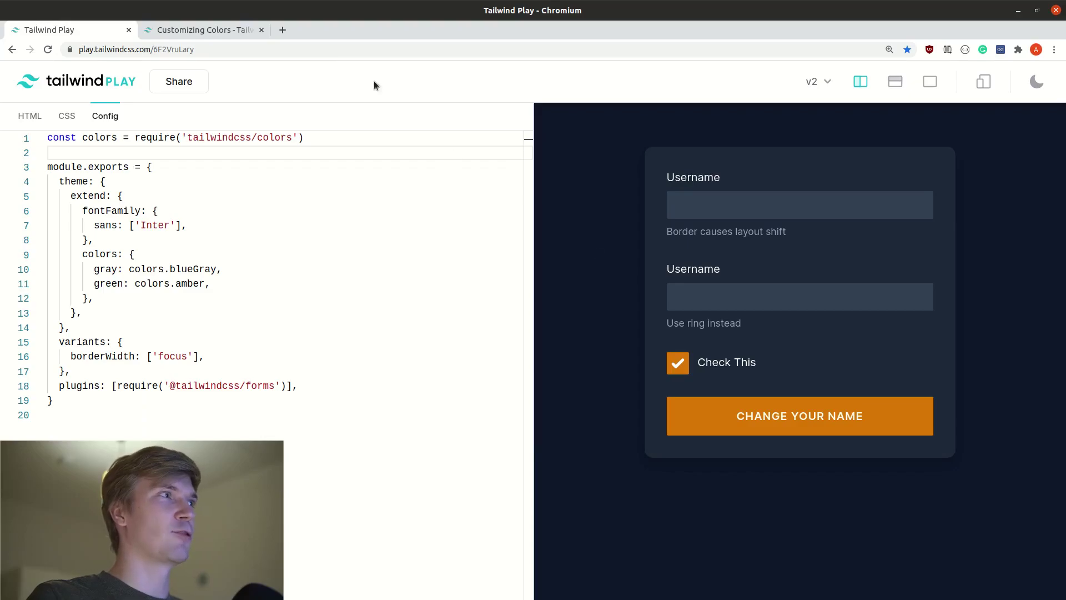
left_click(700, 293)
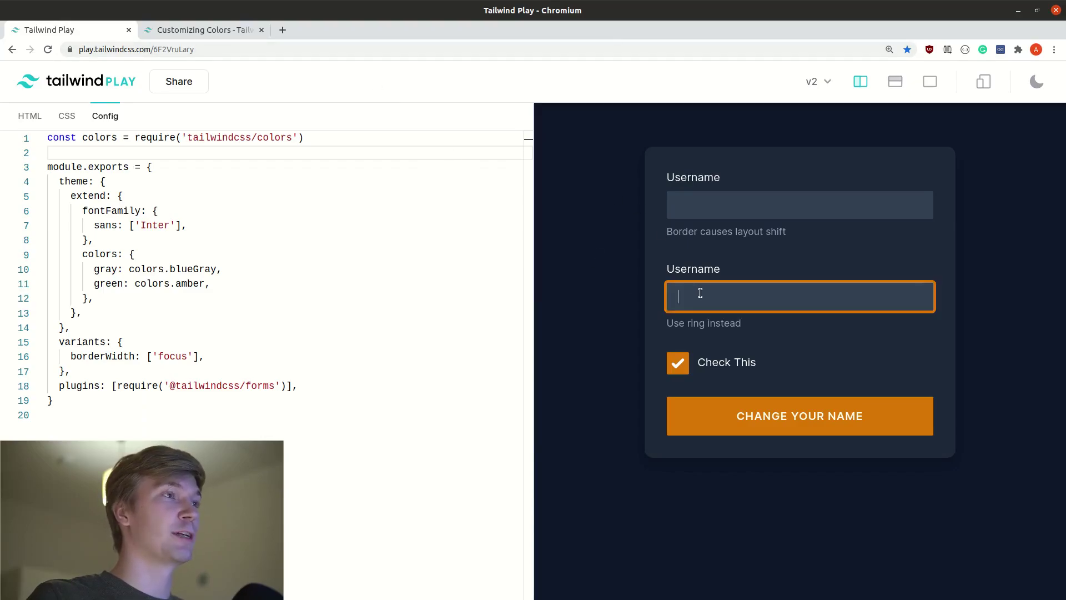
left_click(659, 305)
left_click(681, 362)
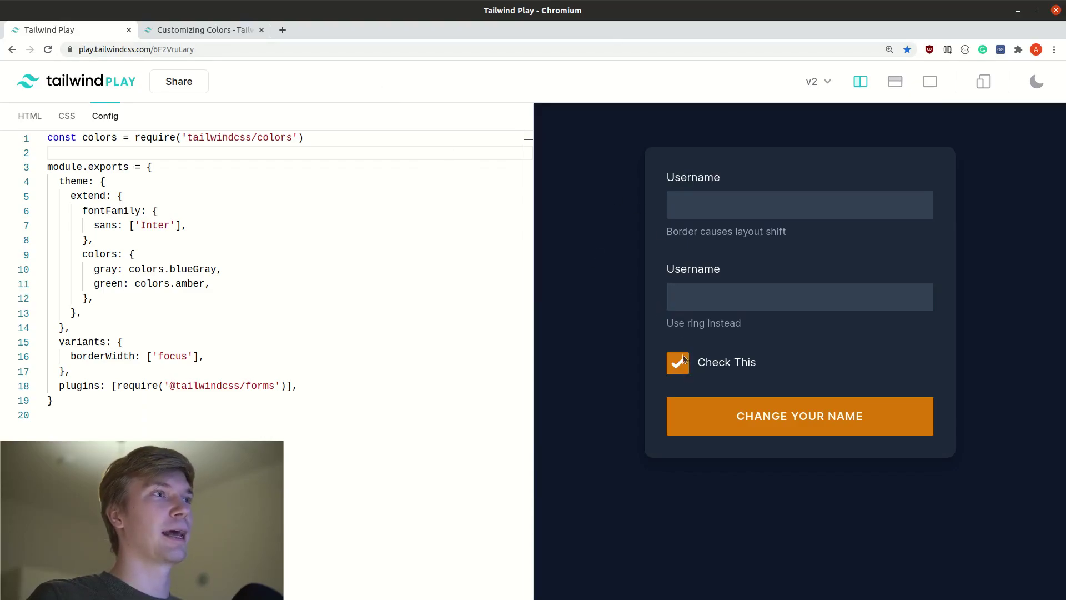